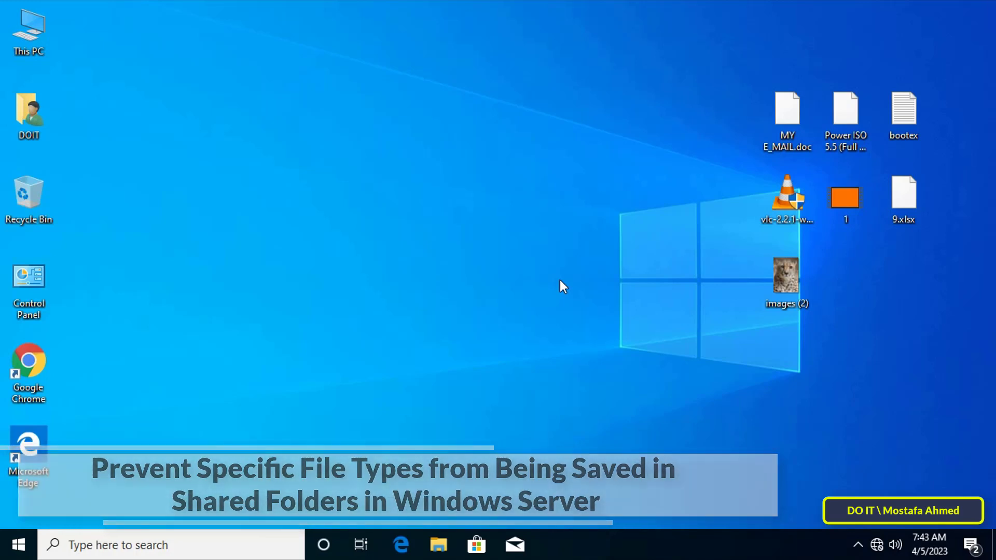
Open This PC and the Sahre (J:) network share beside the desktop files
double_click(28, 28)
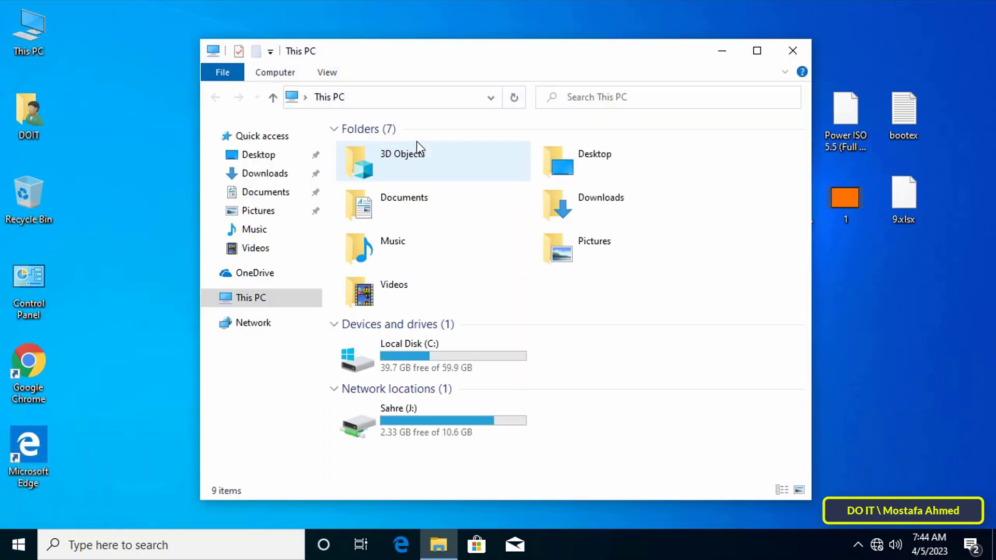
left_click_drag(565, 61, 430, 63)
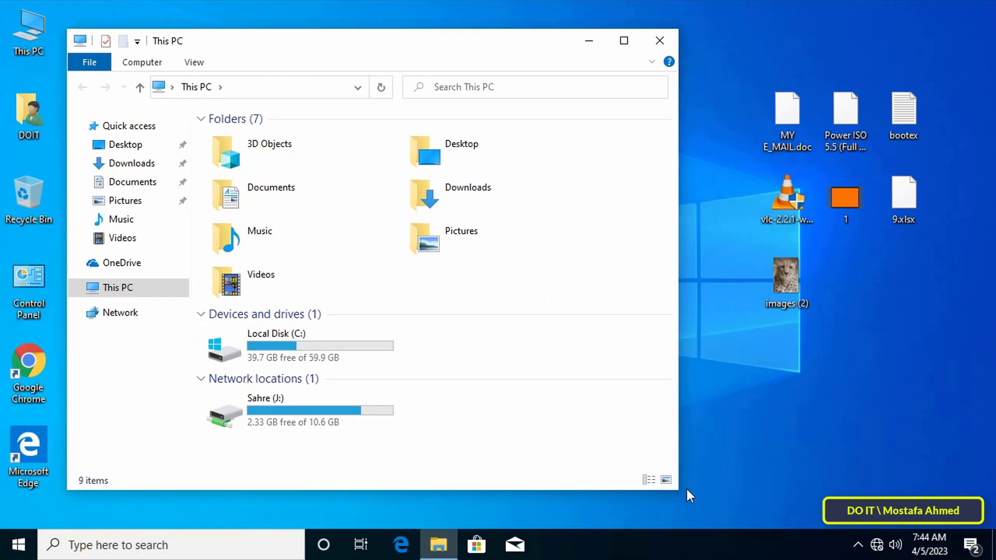
left_click_drag(680, 491, 653, 487)
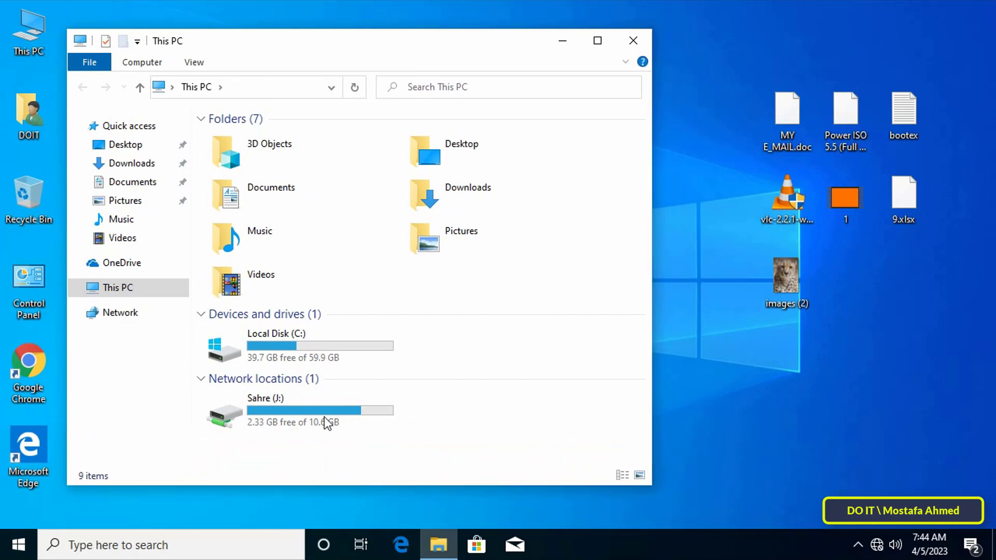
left_click(353, 419)
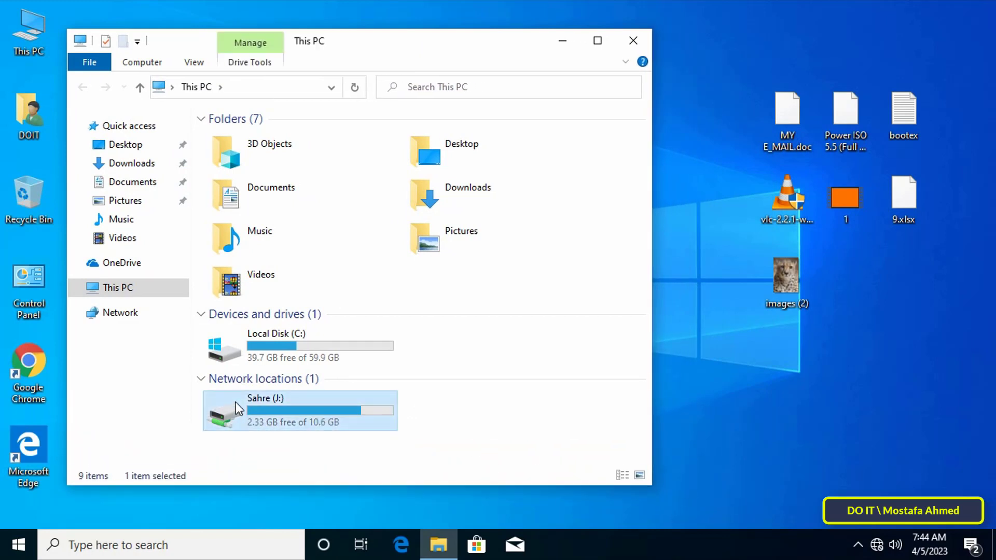
double_click(267, 409)
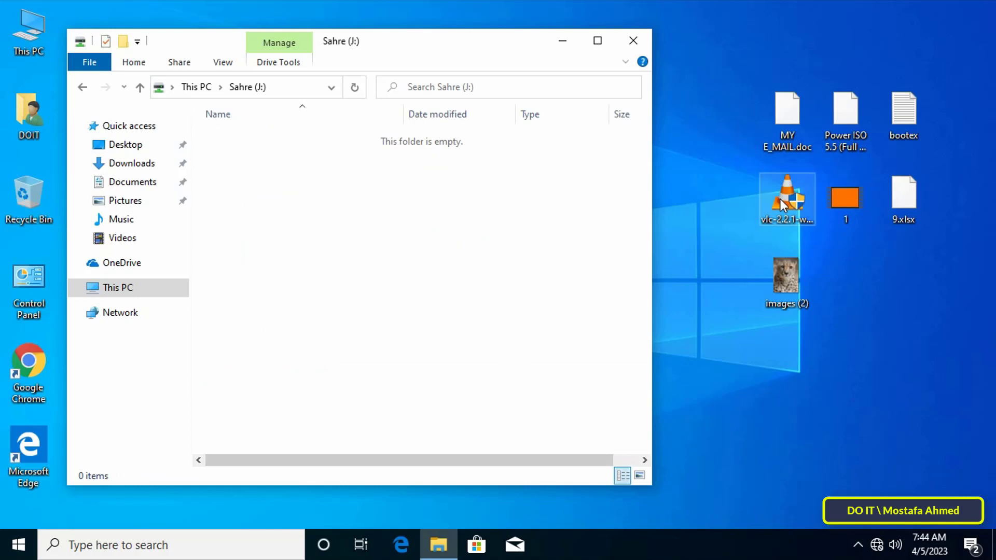
Check that MY E_MAIL.doc is a .doc file and copy it into Sahre (J:)
right_click(788, 139)
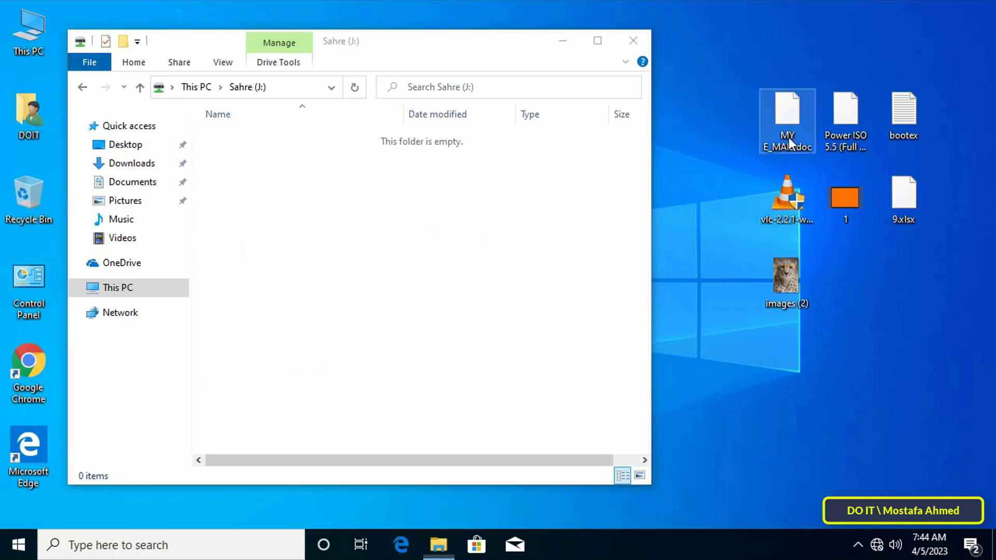
left_click(839, 366)
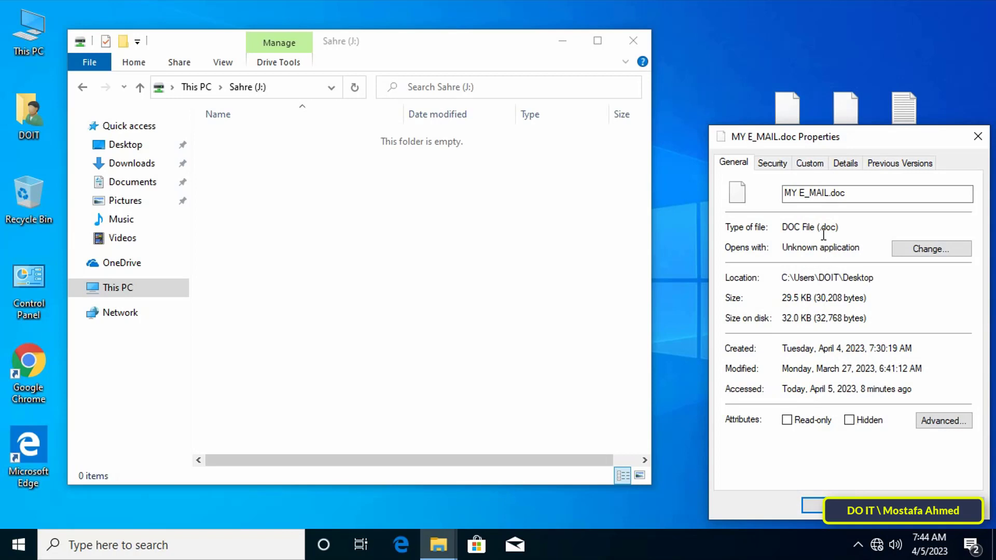
double_click(829, 229)
left_click(871, 506)
left_click_drag(801, 111, 485, 236)
Inspect the properties of the desktop file 1, an .mp4 video
left_click(839, 202)
right_click(839, 201)
left_click(877, 463)
left_click_drag(832, 228, 453, 302)
left_click(814, 506)
Check the vlc-2.2.1-win32 and images (2) properties, then copy images (2) into Sahre (J:)
right_click(793, 196)
left_click(825, 509)
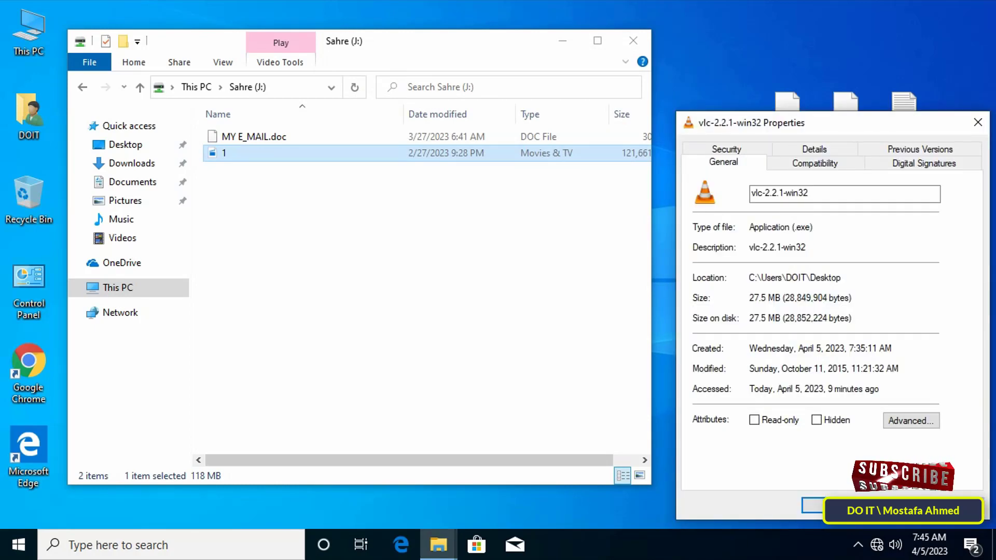
key("Escape")
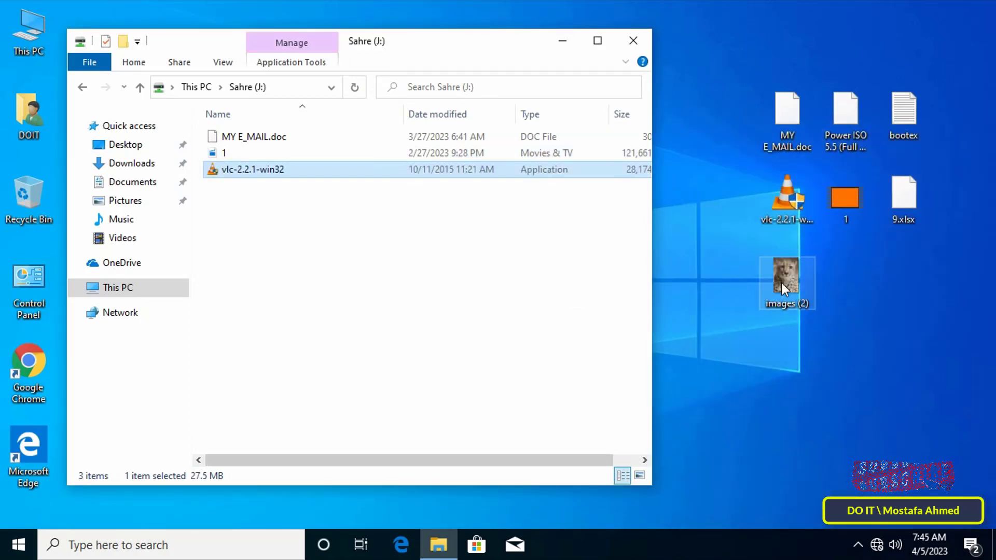
right_click(784, 283)
left_click(839, 519)
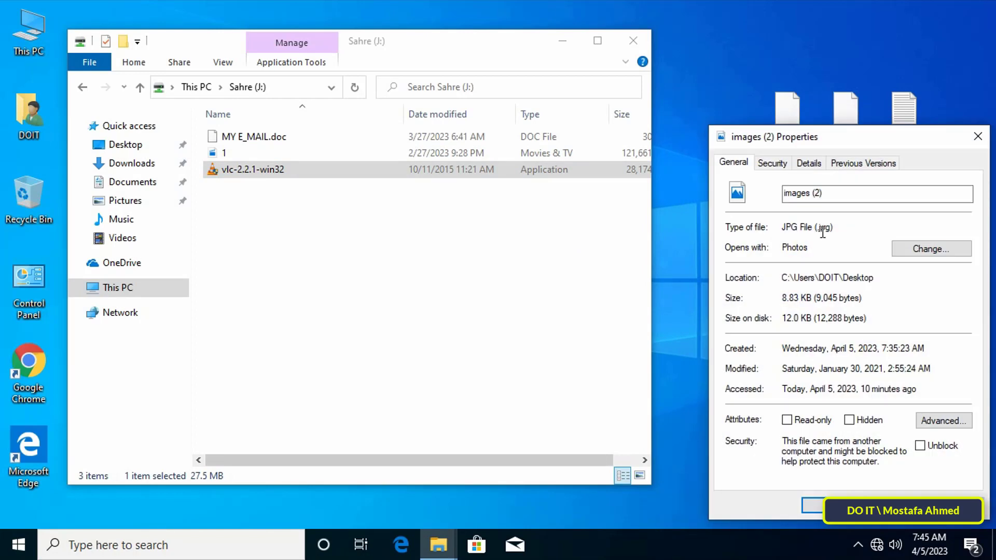
key("Escape")
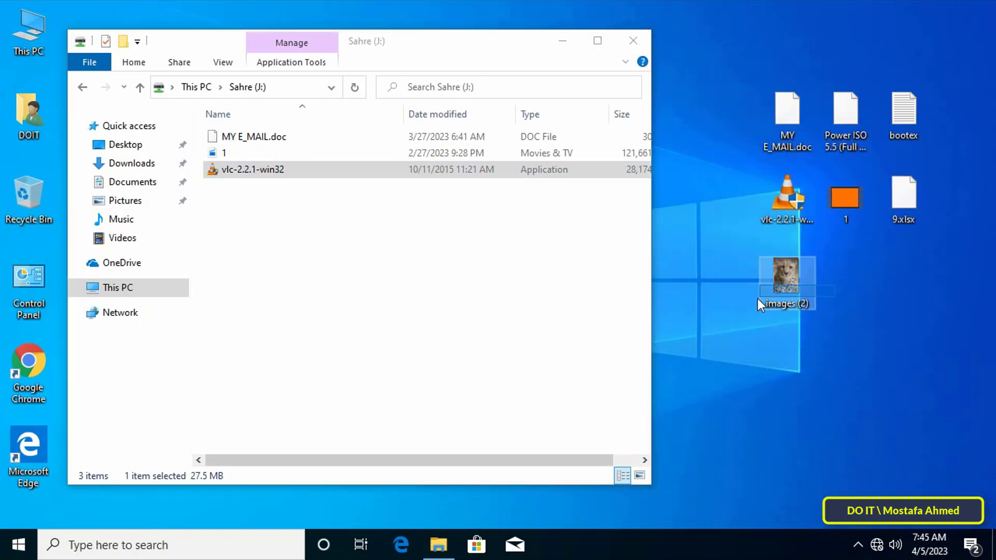
left_click_drag(783, 285, 473, 287)
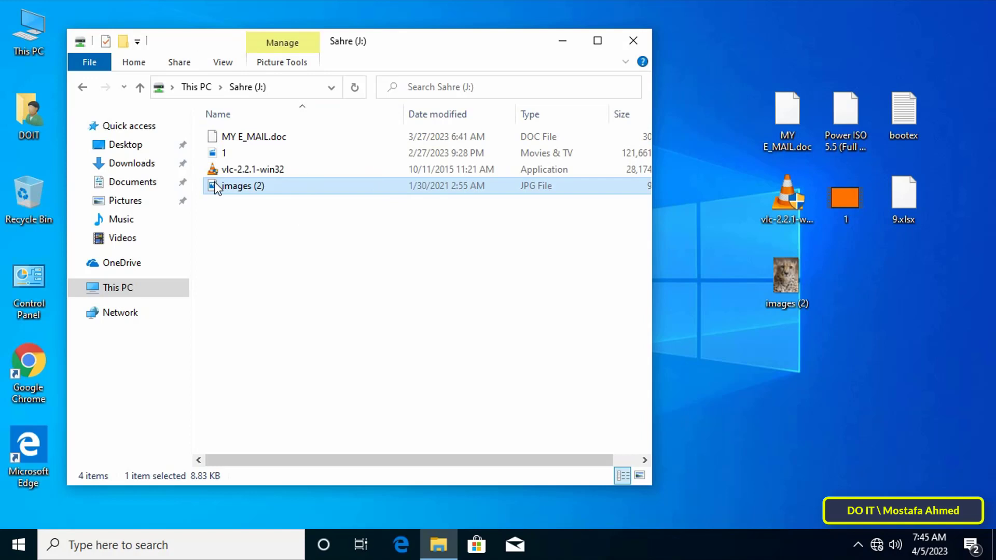
left_click(332, 284)
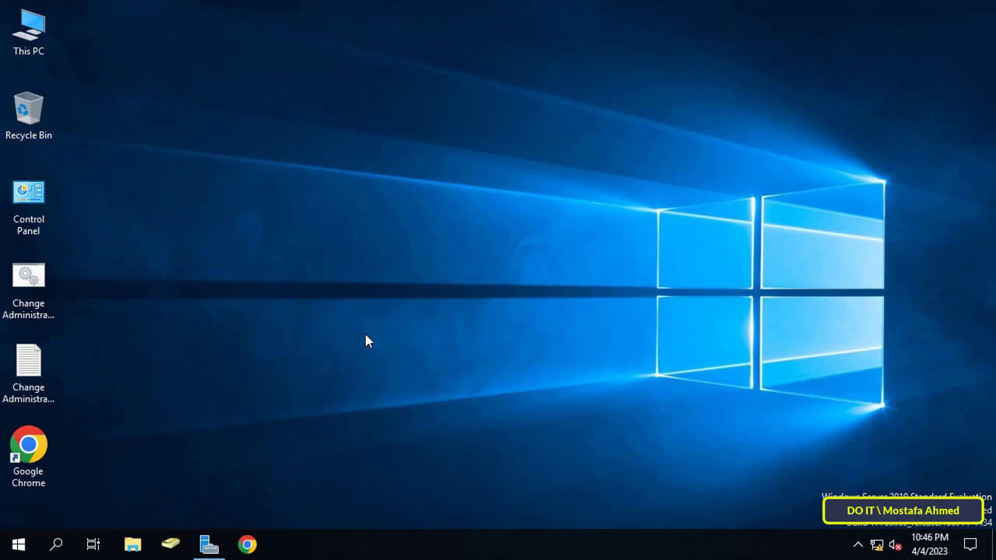
Launch Server Manager from its taskbar icon
left_click(220, 548)
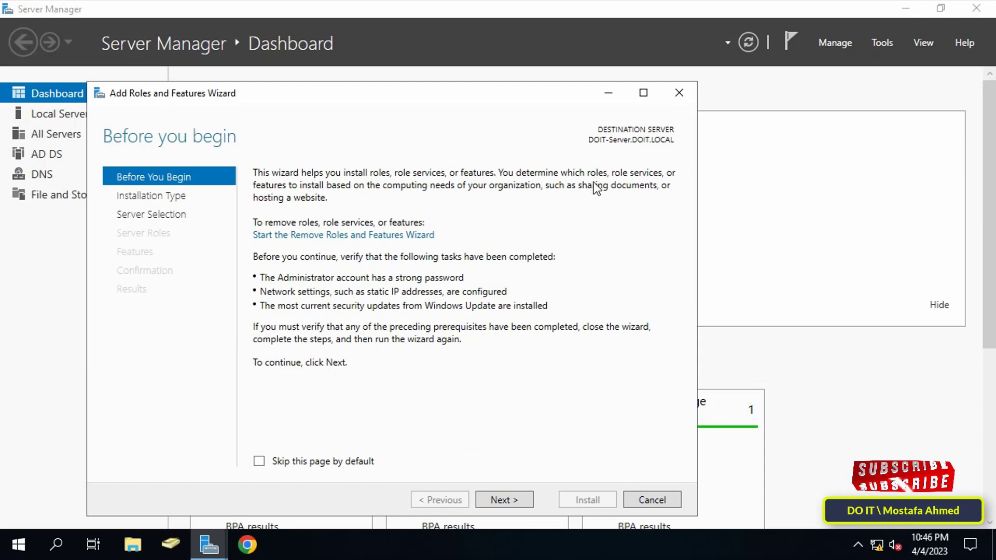
Advance the Add Roles and Features wizard with role-based installation on DOIT-Server
left_click_drag(504, 92, 605, 45)
left_click(592, 459)
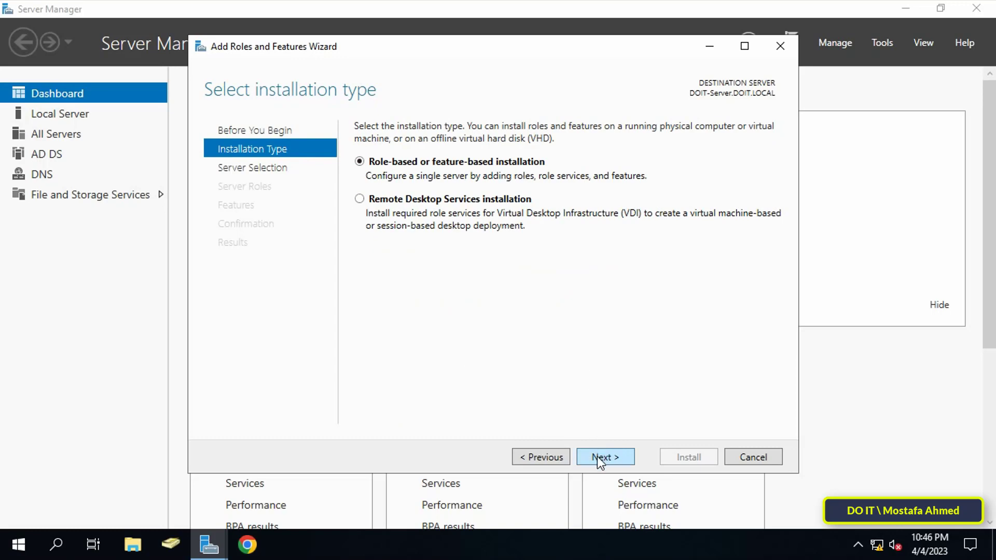
left_click(592, 459)
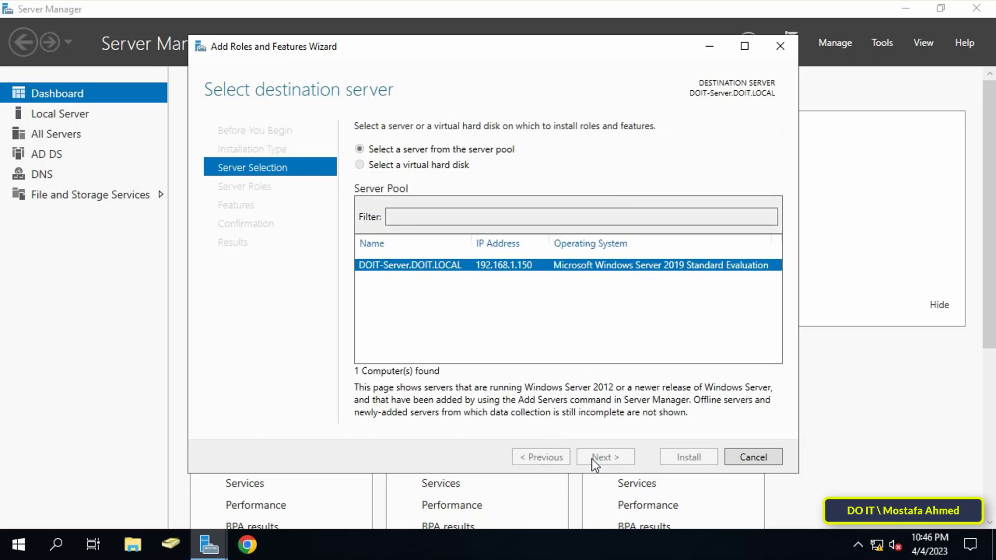
left_click(593, 459)
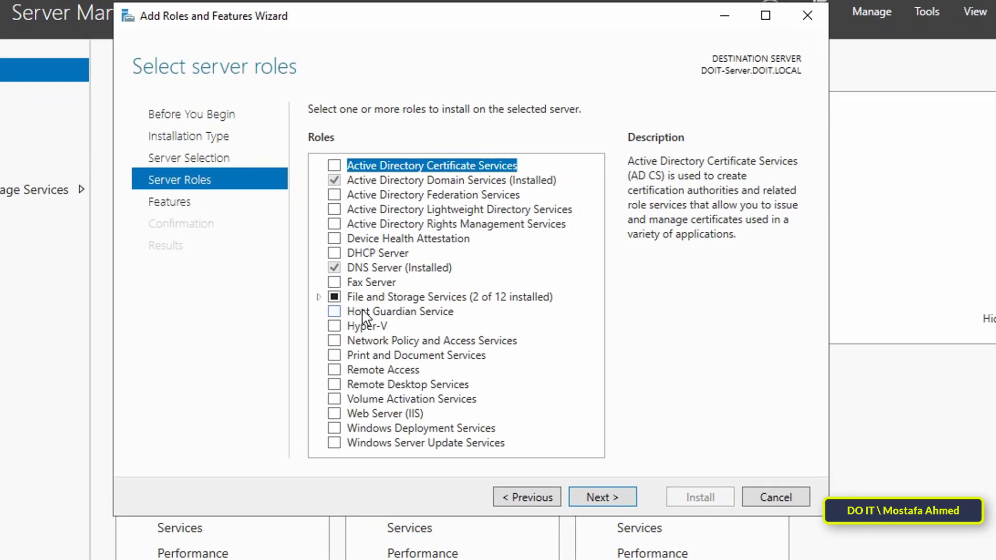
Select File Server Resource Manager under File and iSCSI Services, adding its management features
left_click(318, 298)
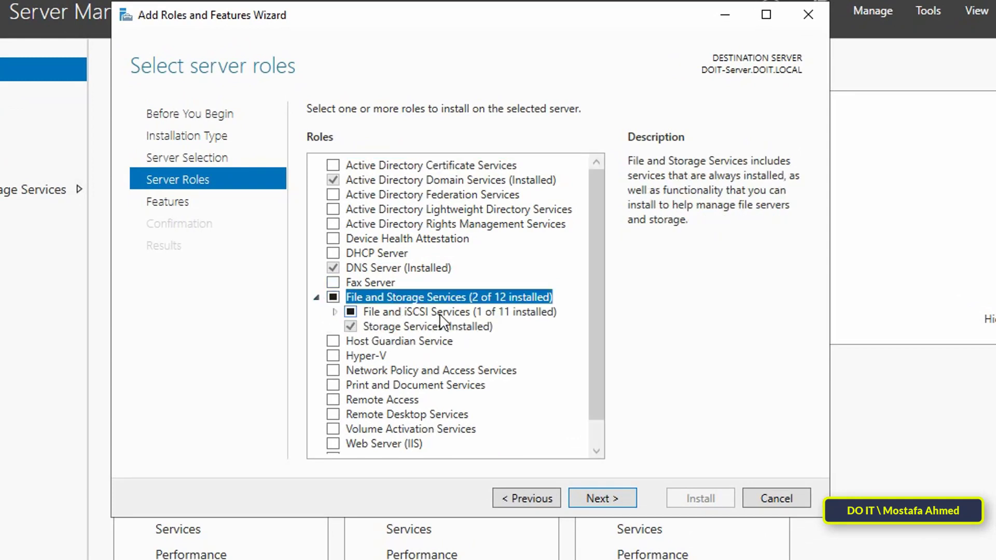
left_click(335, 312)
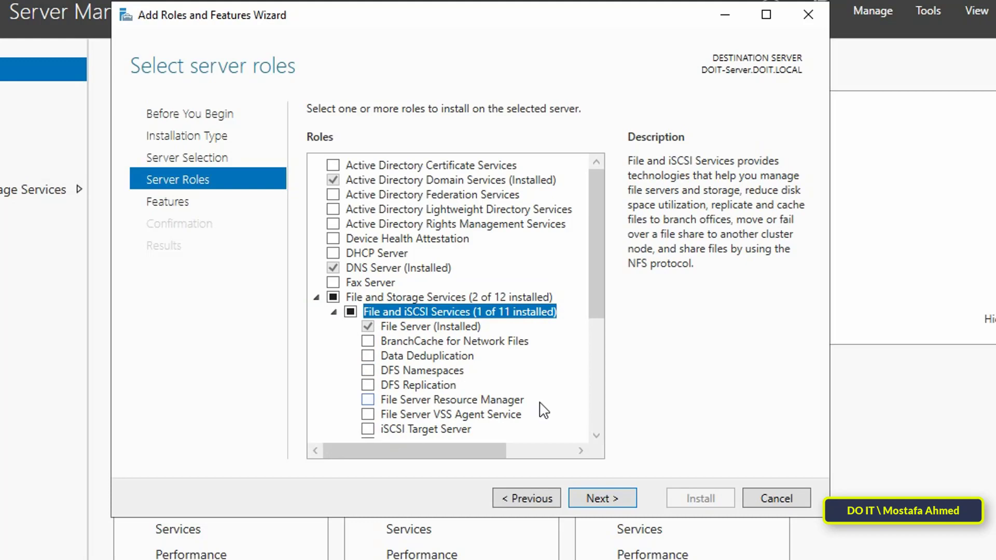
scroll(599, 332, "down", 3)
left_click_drag(601, 318, 600, 400)
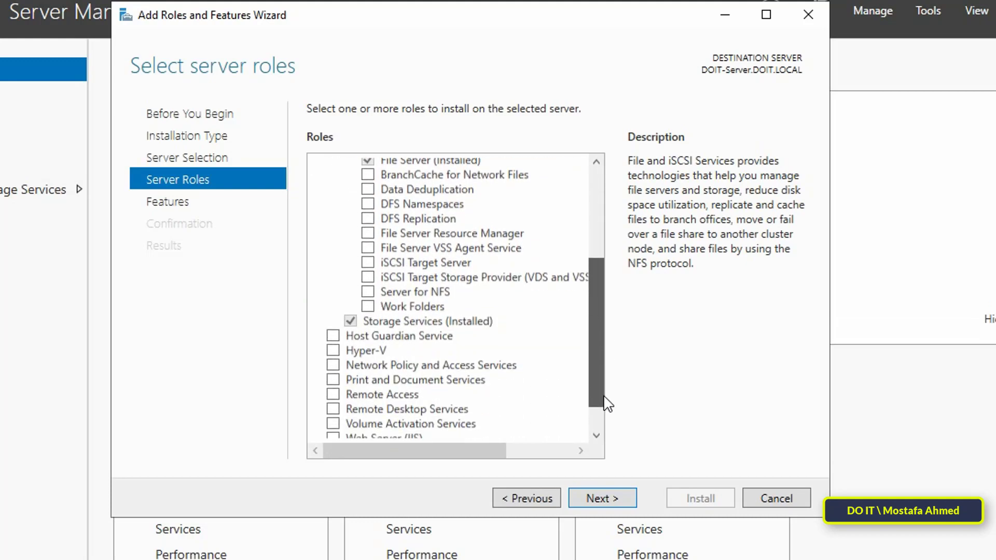
left_click(503, 238)
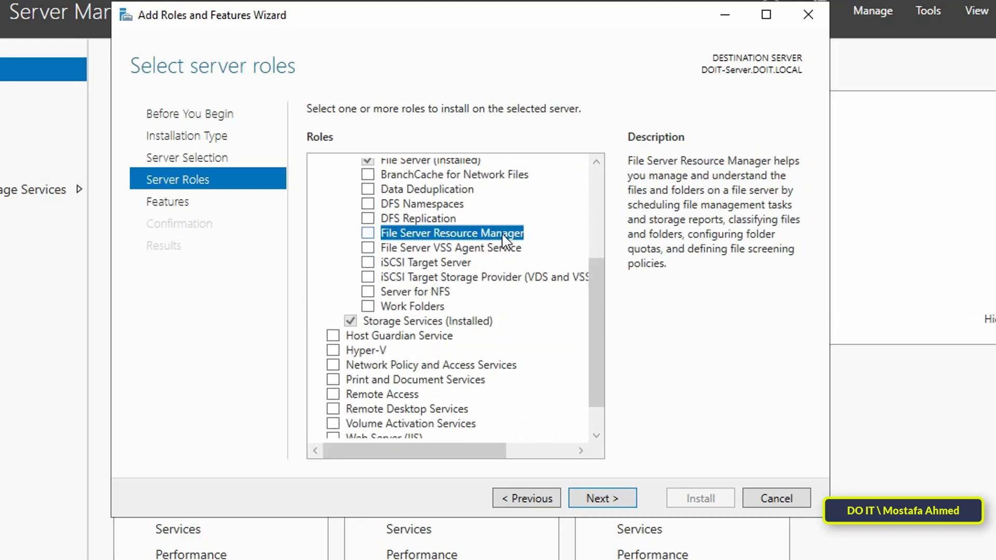
left_click(368, 234)
left_click(506, 428)
Install the selected role service and close the finished wizard
left_click(597, 497)
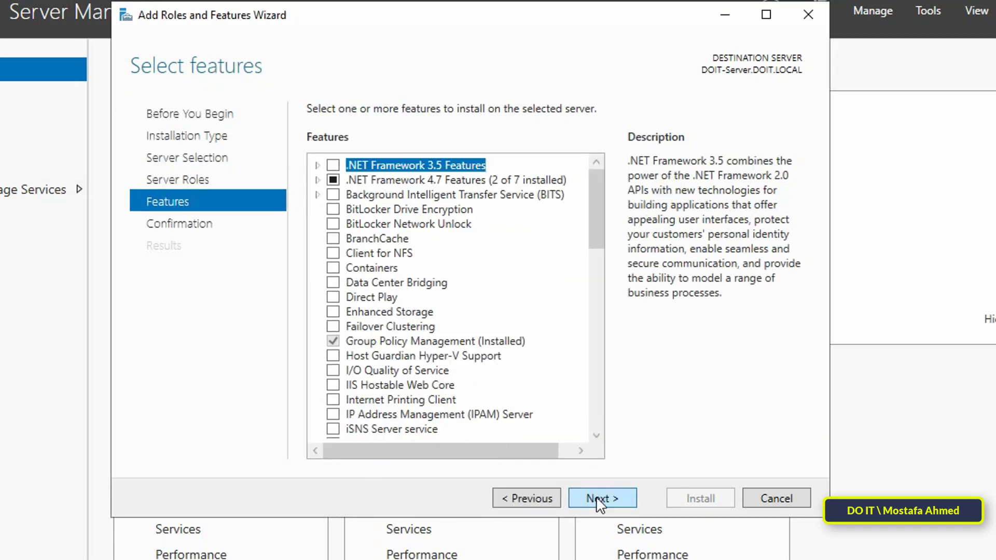
left_click(597, 499)
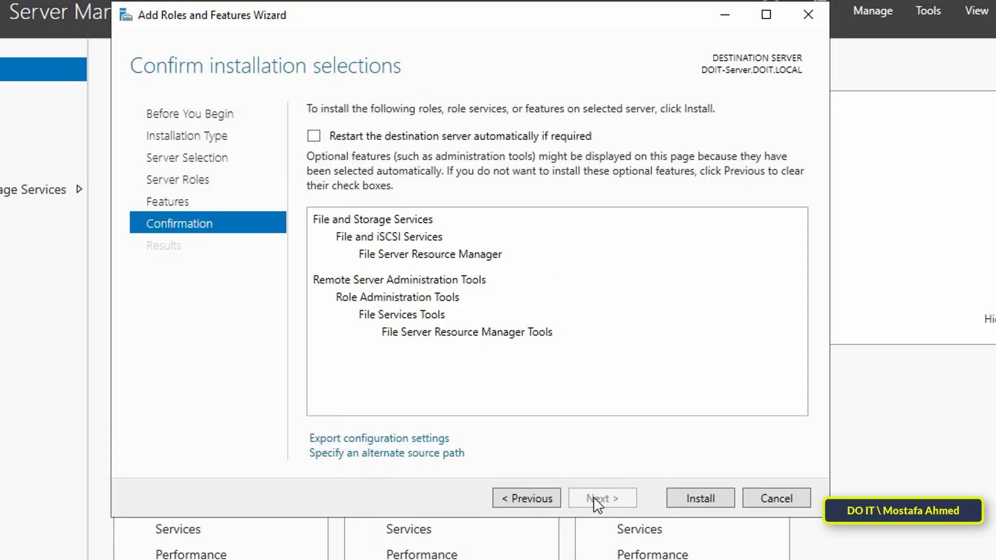
left_click(701, 499)
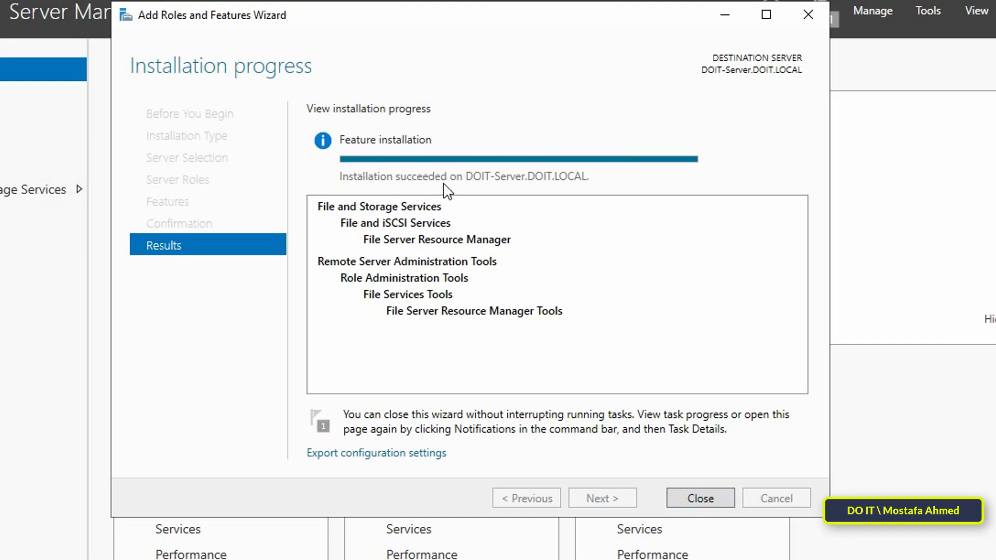
left_click(687, 499)
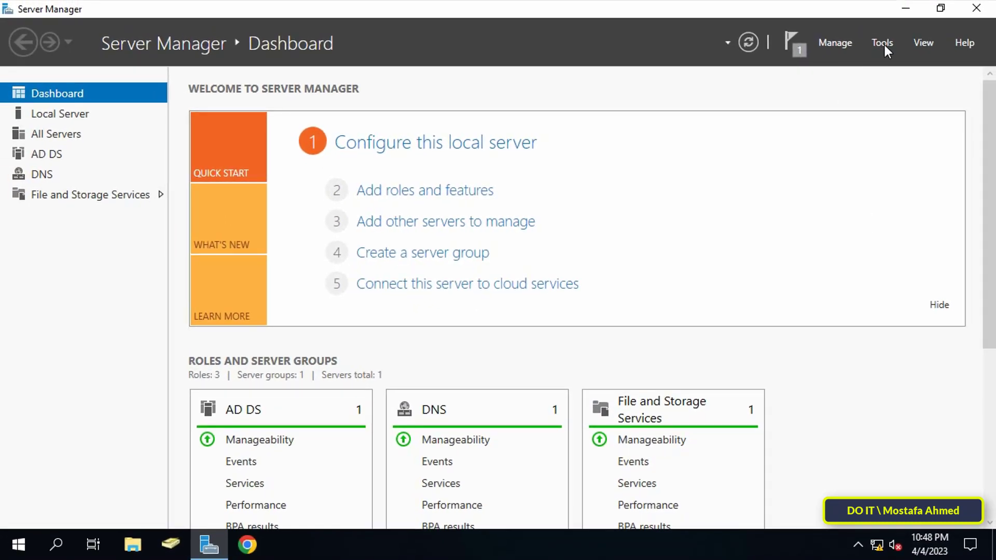
Launch File Server Resource Manager from the Tools menu and minimize Server Manager
left_click(883, 43)
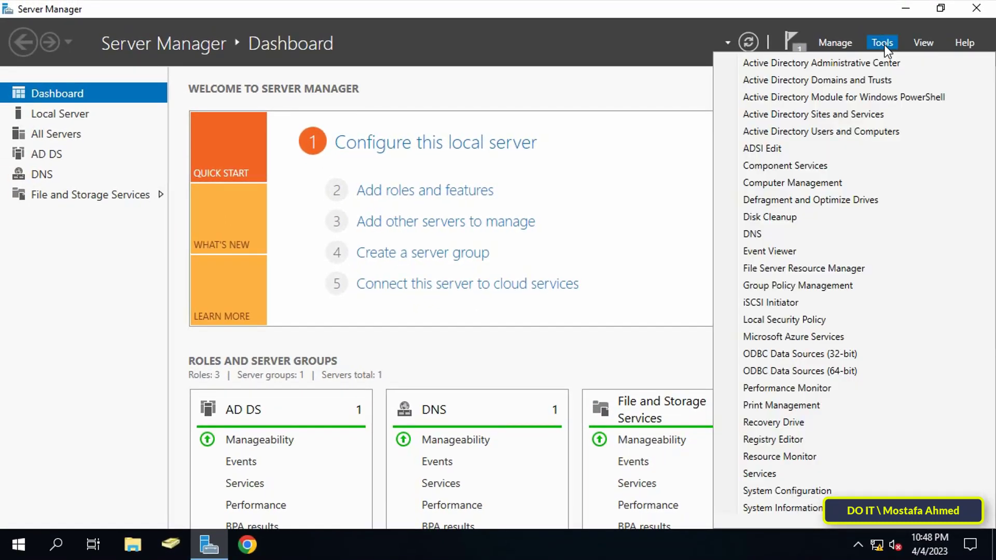
left_click(900, 268)
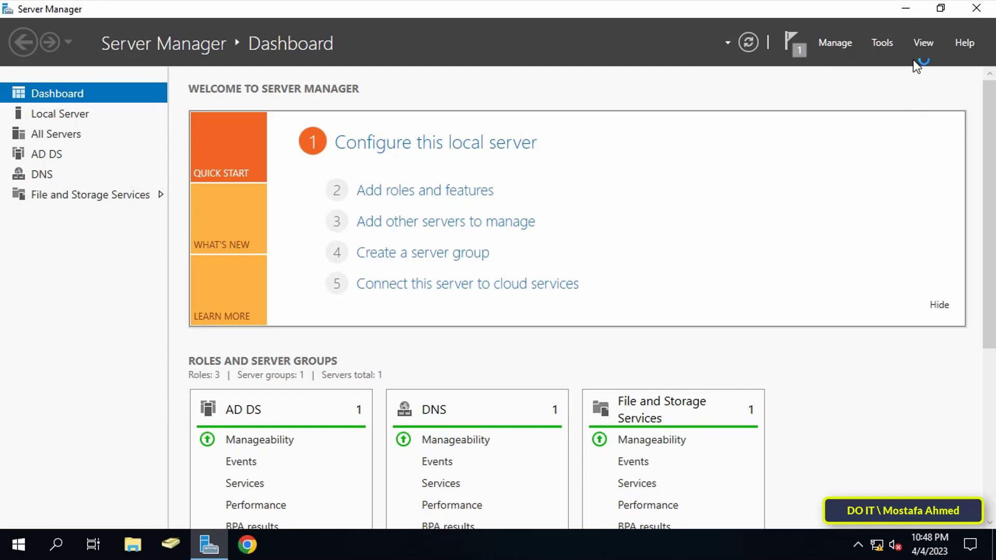
left_click(906, 8)
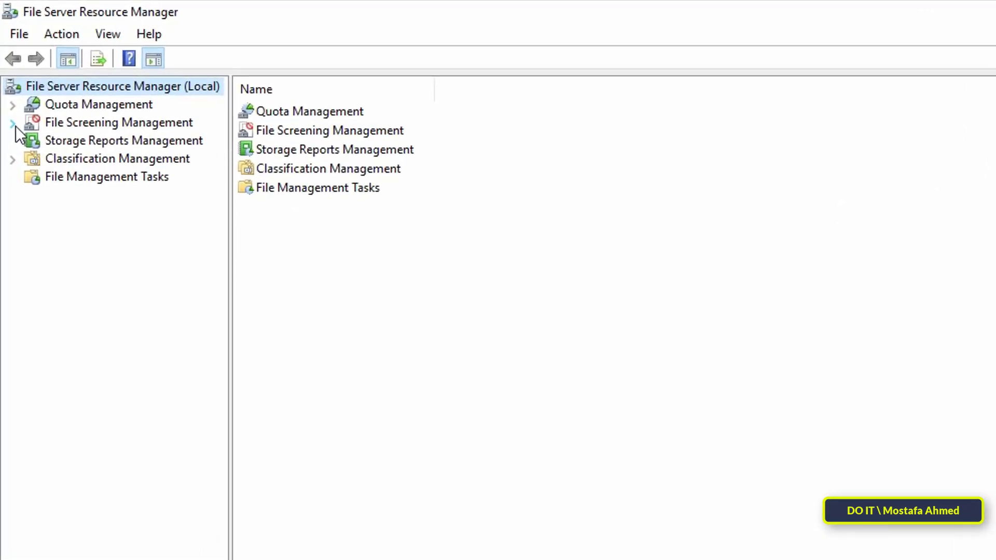
Expand File Screening Management, go to File Groups, and open Audio and Video Files' properties
left_click(13, 124)
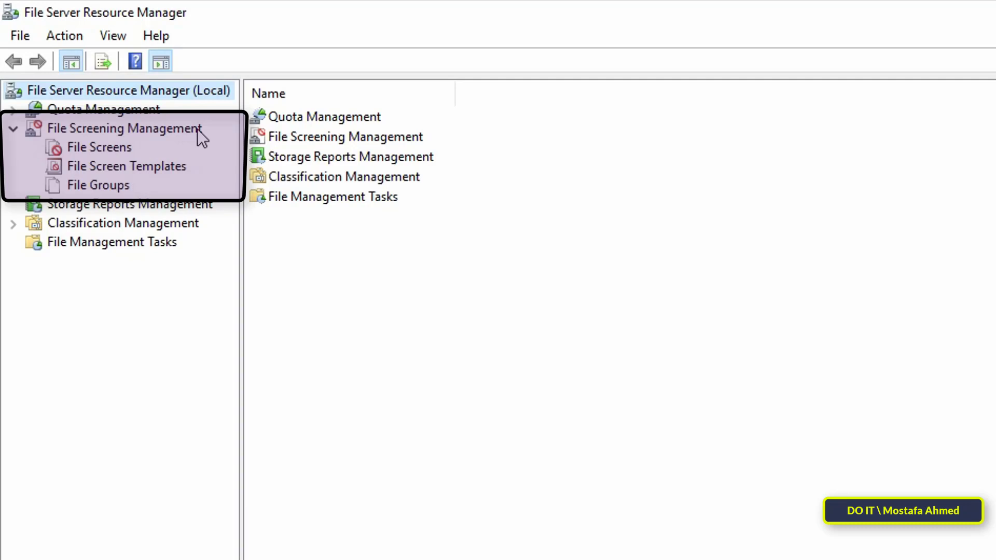
left_click(114, 129)
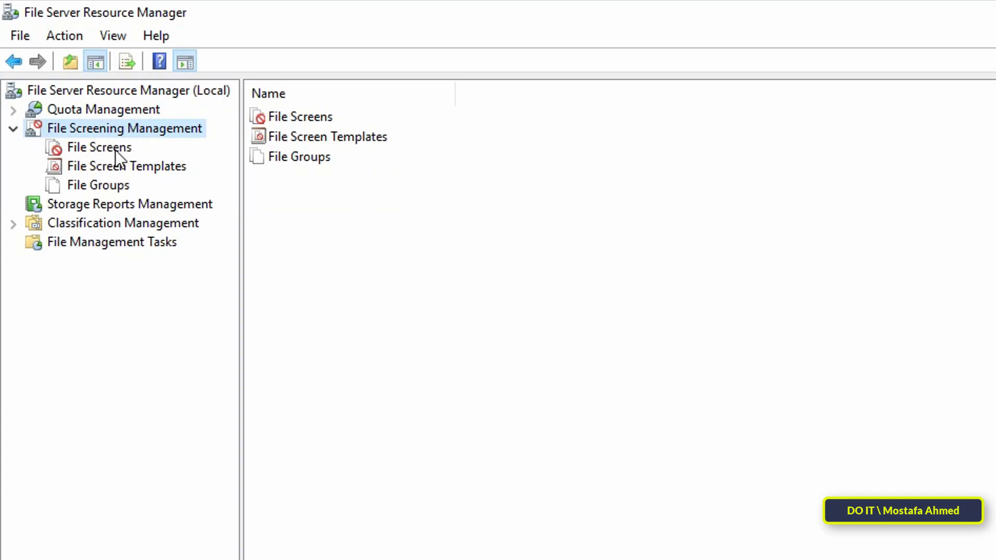
left_click(116, 150)
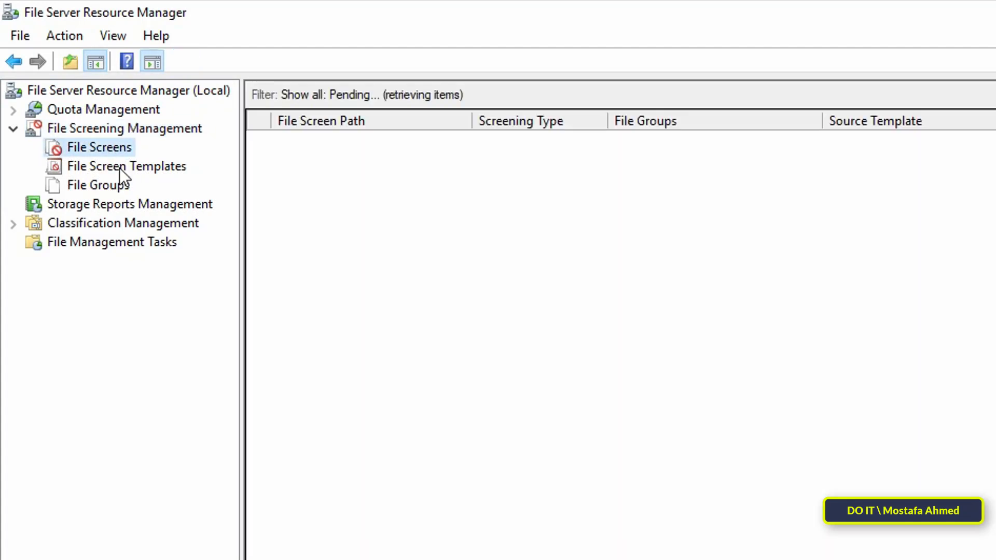
left_click(119, 167)
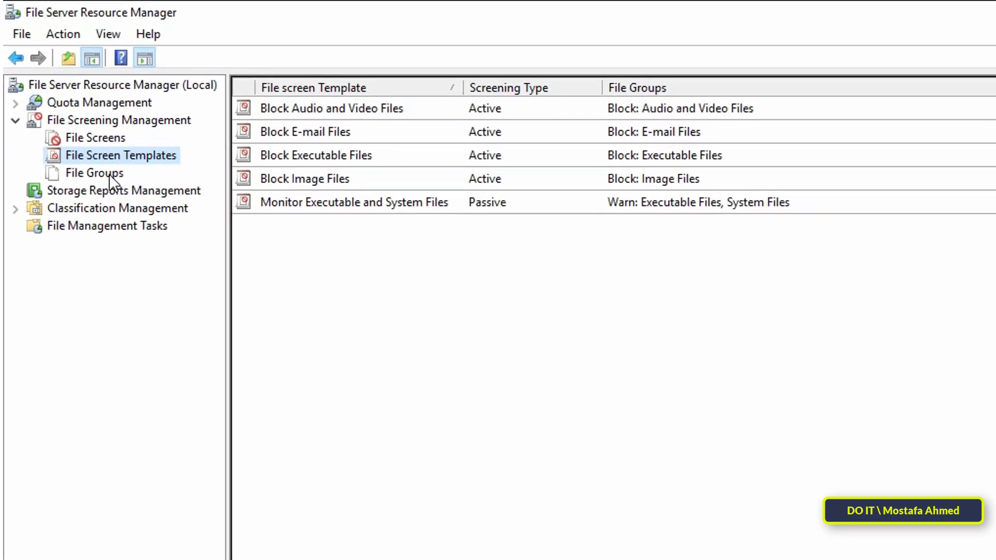
left_click(109, 173)
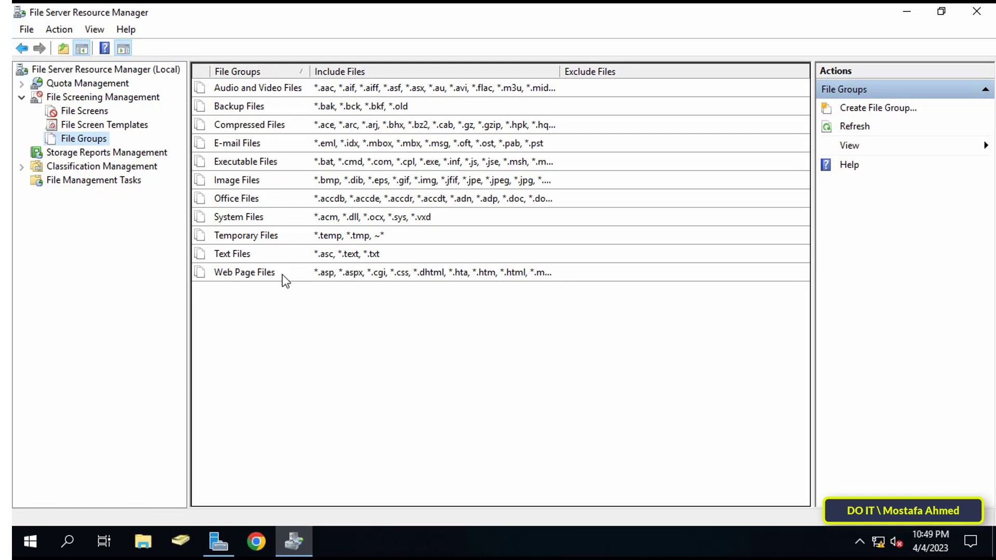
left_click(231, 92)
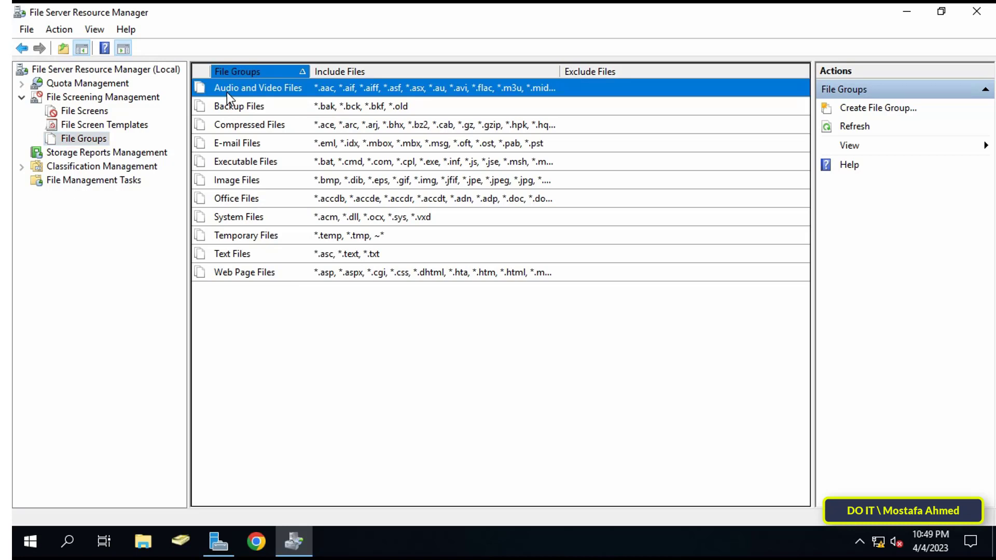
double_click(299, 87)
left_click_drag(323, 54, 522, 52)
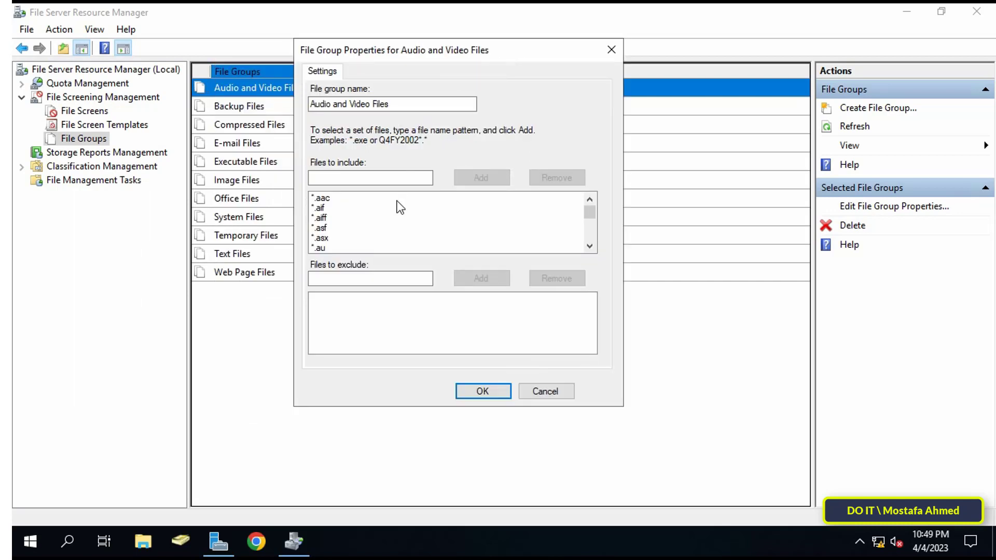
Add *.sss to the Audio and Video Files included patterns and save with OK
left_click(335, 201)
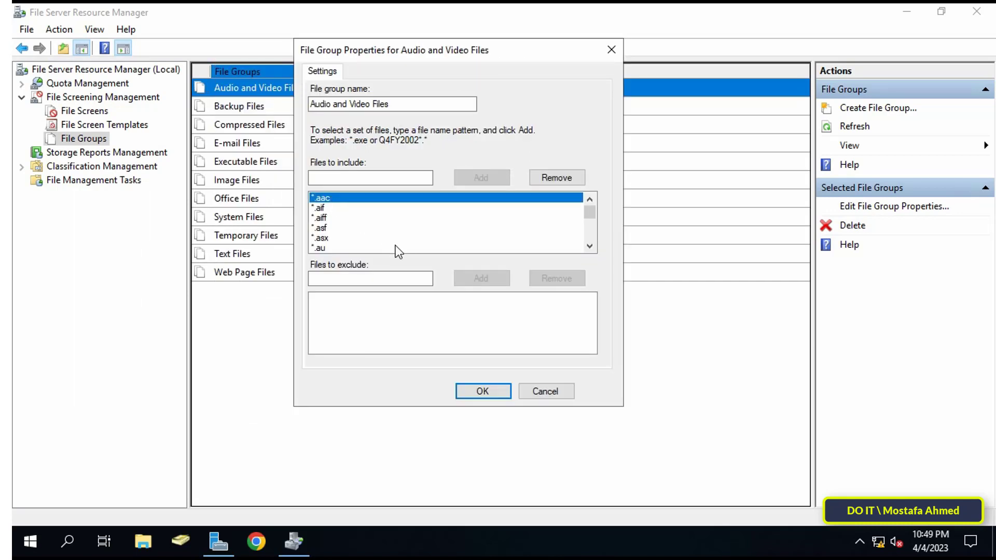
key("Down")
key("Down")
key("Down")
key("Down")
key("Down")
key("Down")
key("Down")
key("Down")
key("Down")
key("Down")
key("Down")
key("Down")
key("Down")
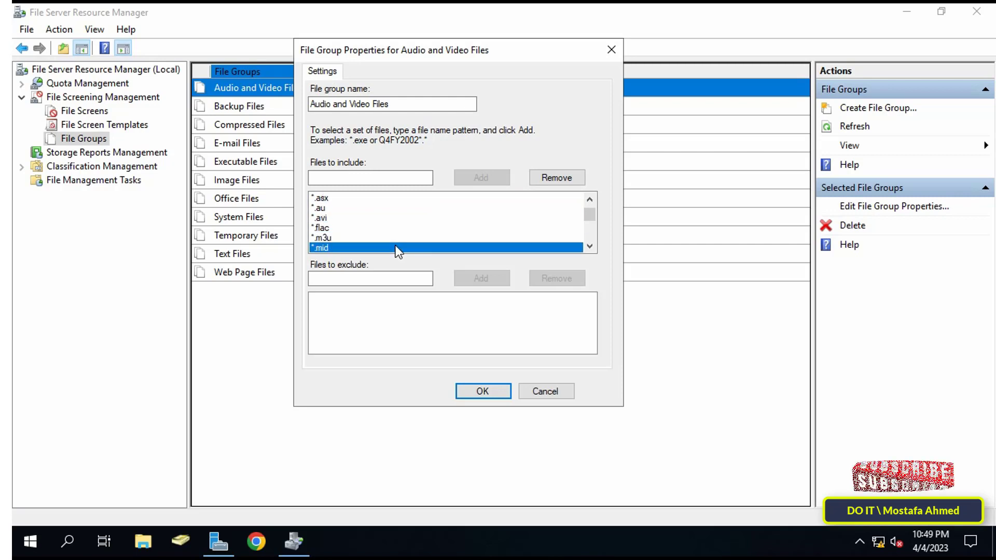
scroll(398, 252, "down", 1)
left_click(398, 248)
key("End")
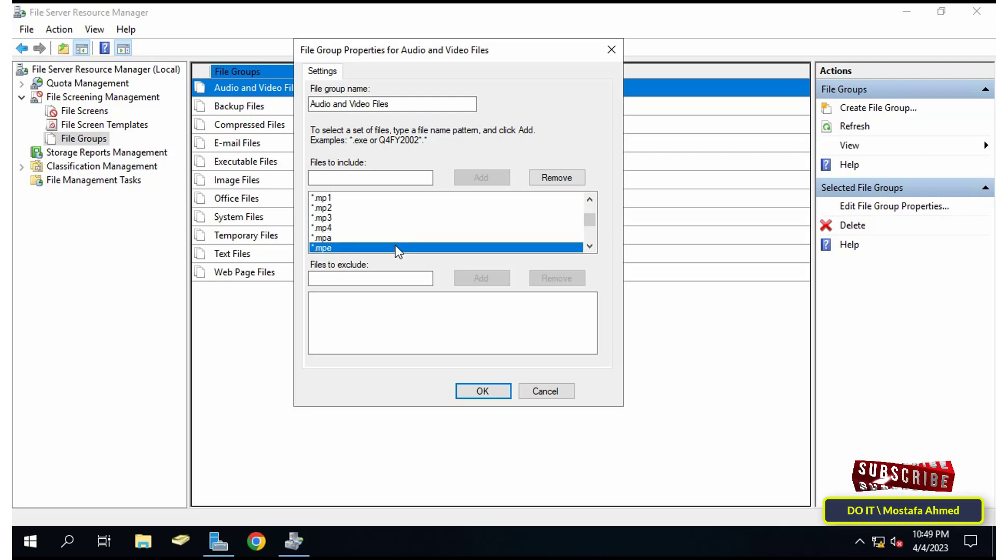
left_click(373, 174)
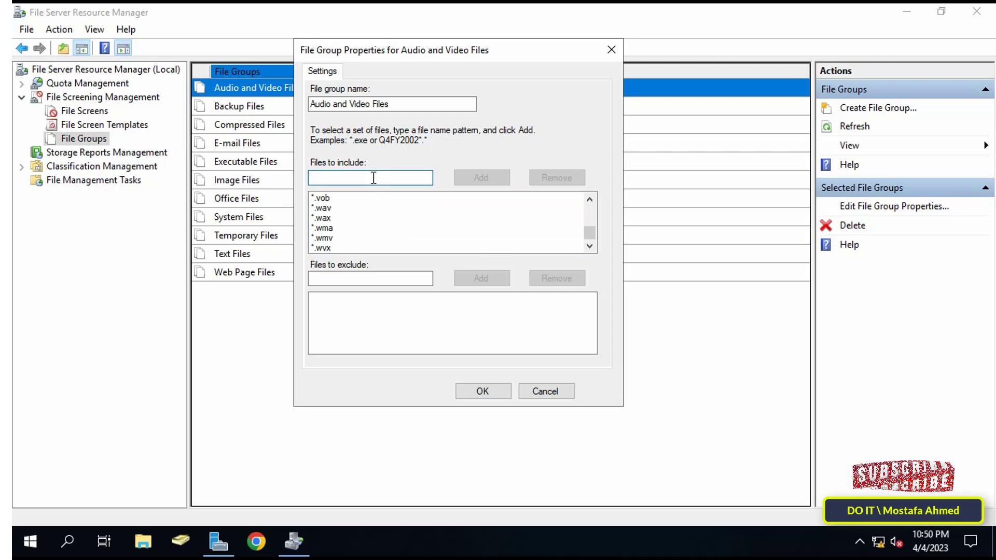
type("*.")
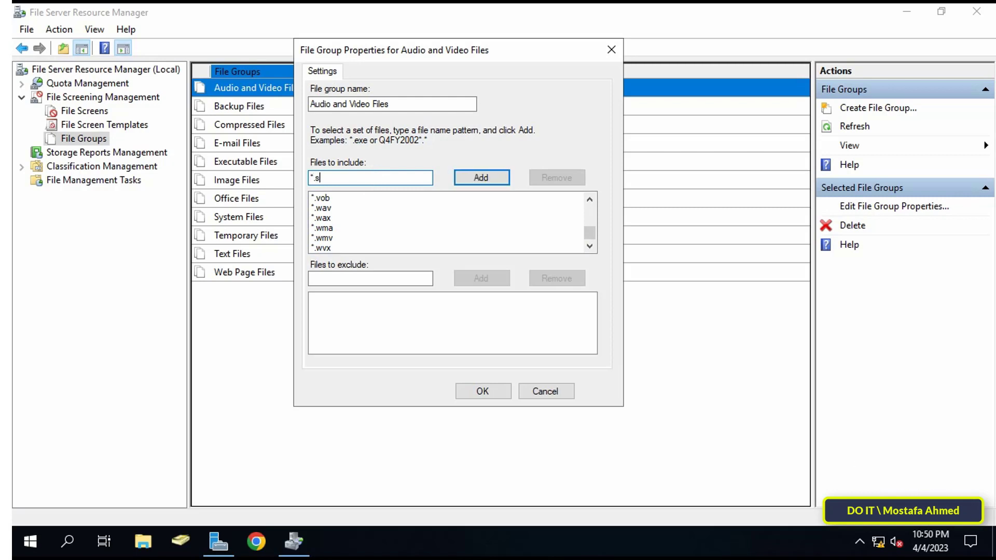
type("sss")
left_click(480, 177)
scroll(425, 228, "down", 4)
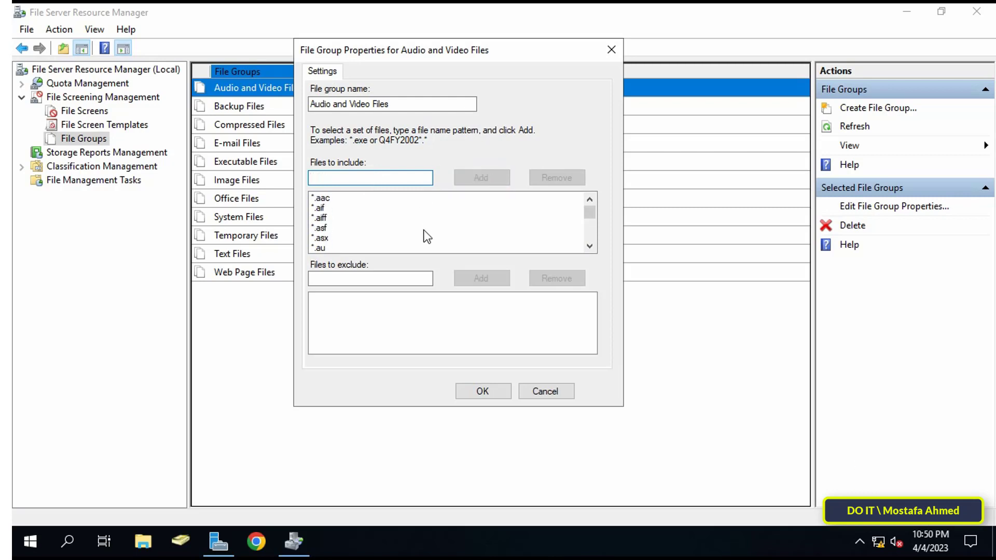
scroll(427, 236, "up", 2)
left_click(338, 238)
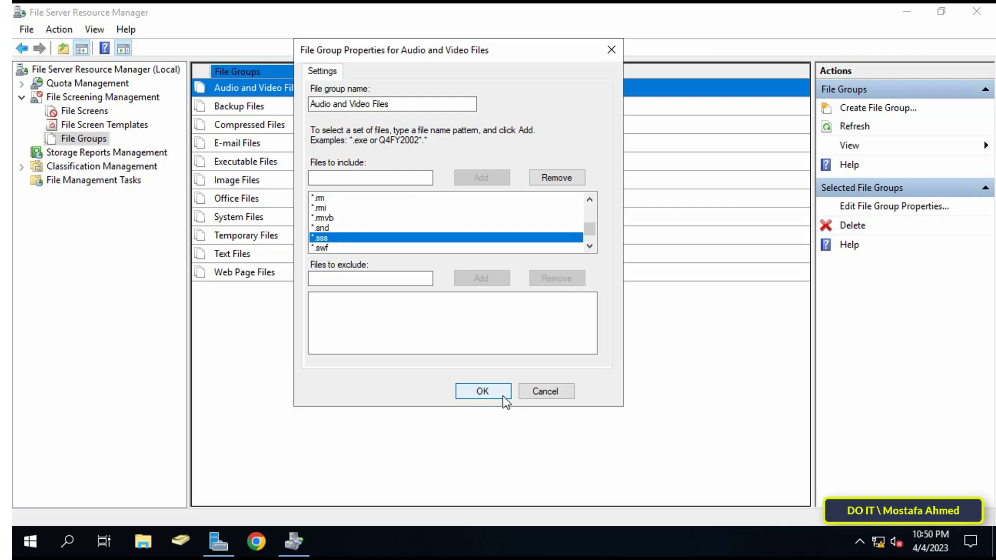
left_click(474, 398)
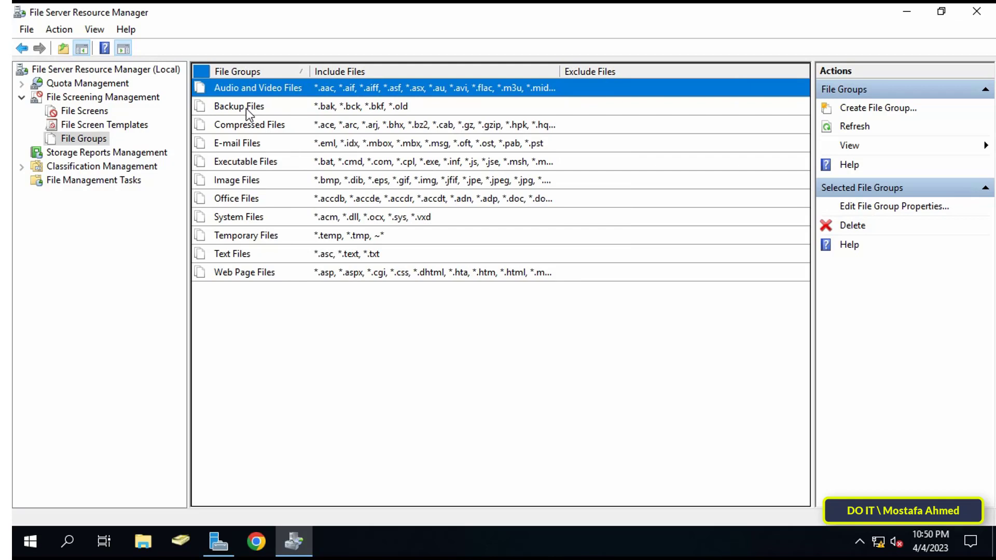
Start a new file group from the file group list's context menu and name it DOIT
left_click(241, 126)
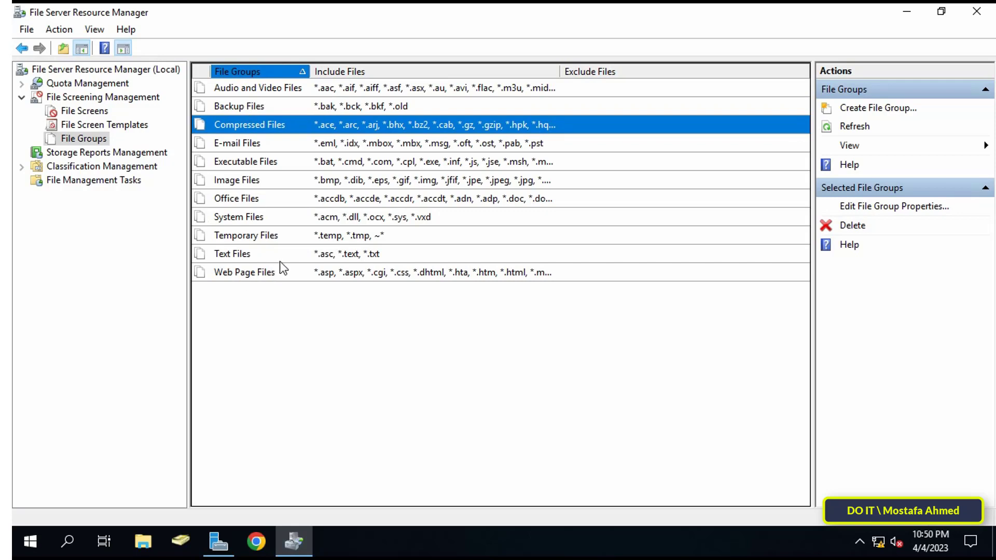
right_click(301, 320)
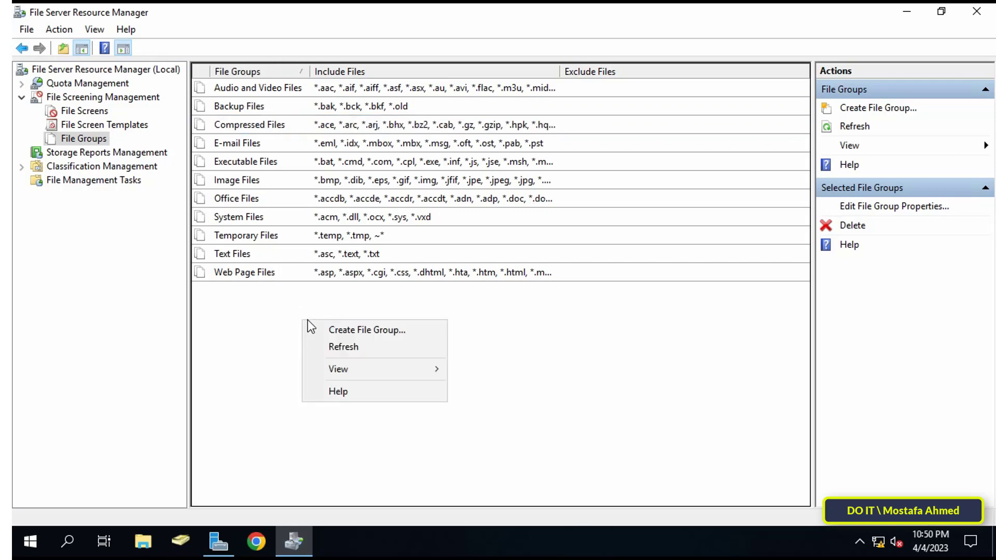
left_click(396, 331)
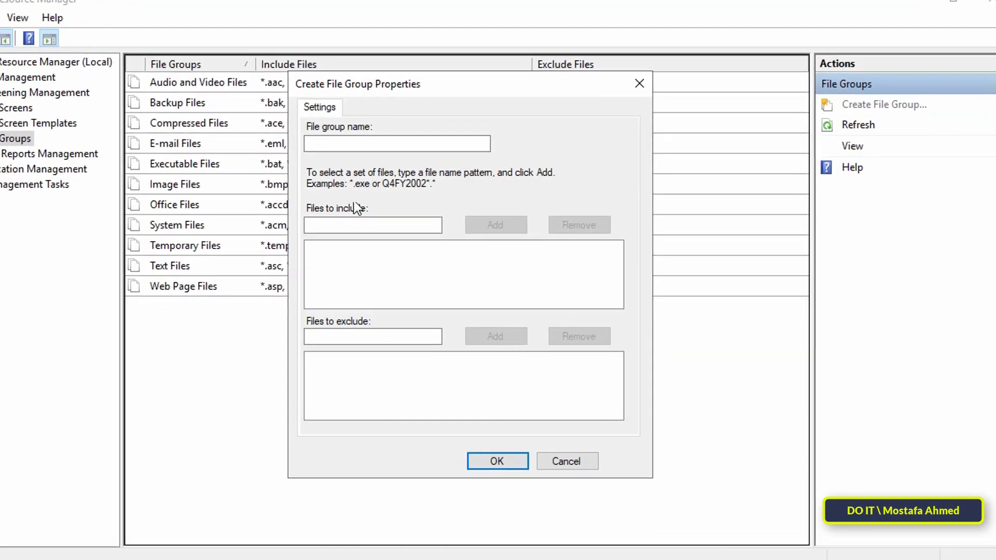
left_click(415, 142)
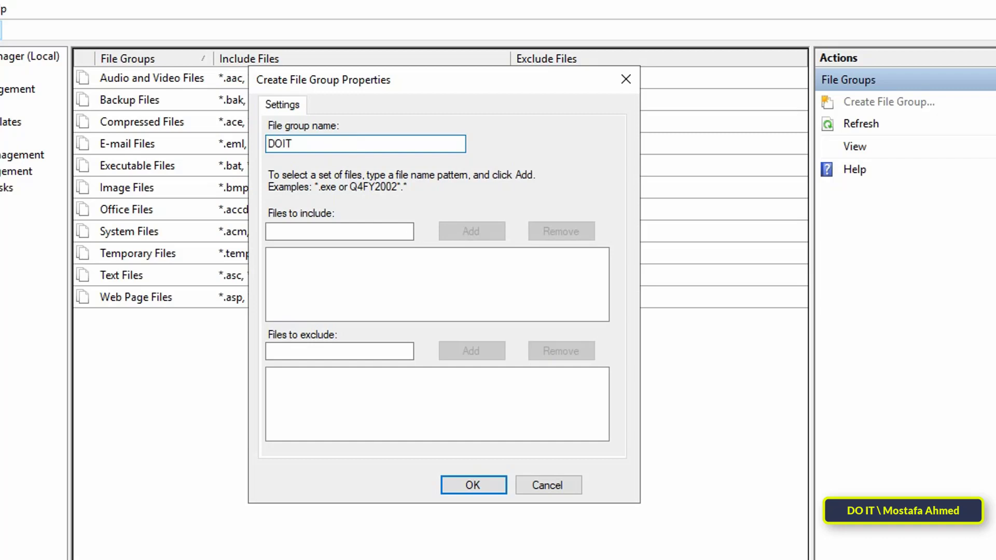
Add *.exe and *.jpg to DOIT's included files and save the group
left_click(339, 231)
type("*.")
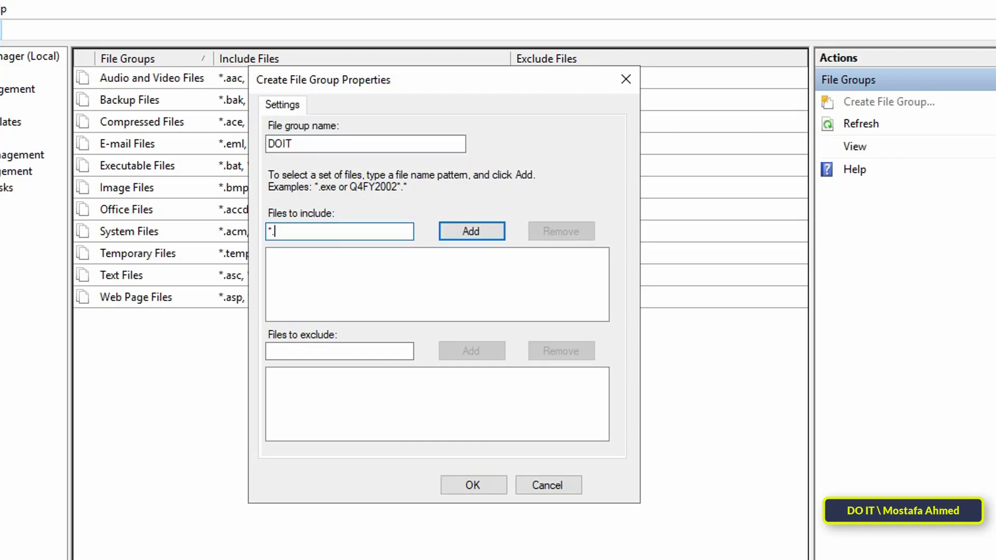
type("exe")
left_click(446, 231)
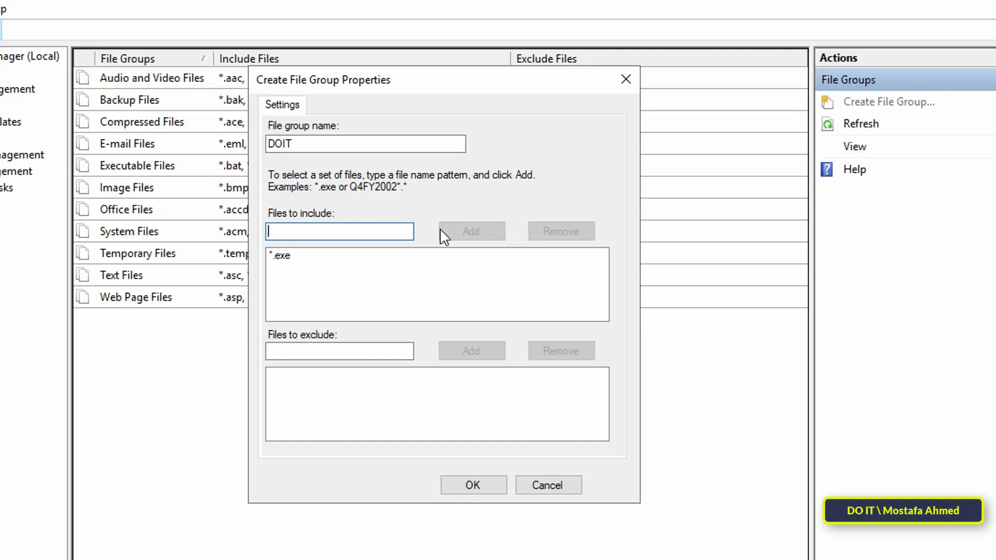
left_click(385, 232)
type("*.jpg")
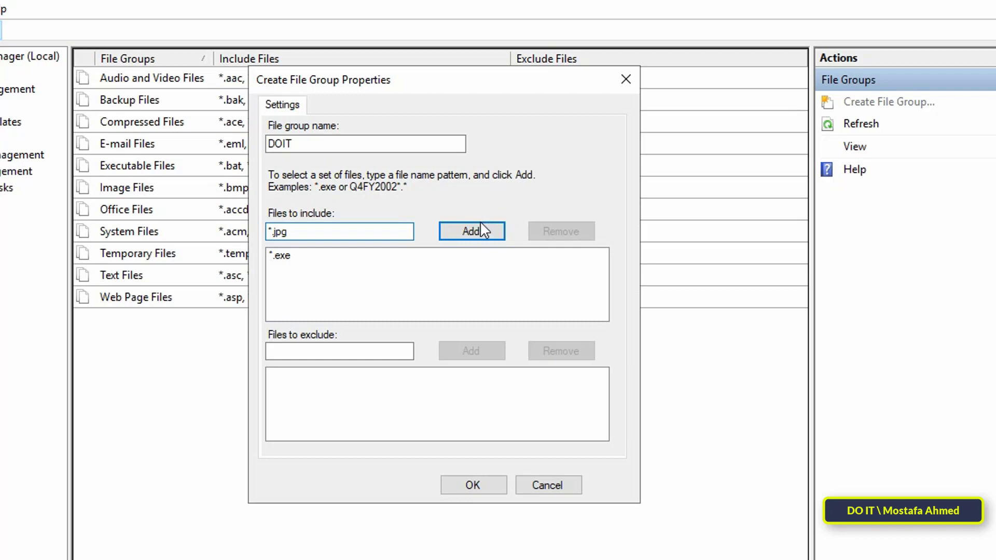
left_click(480, 230)
left_click(481, 493)
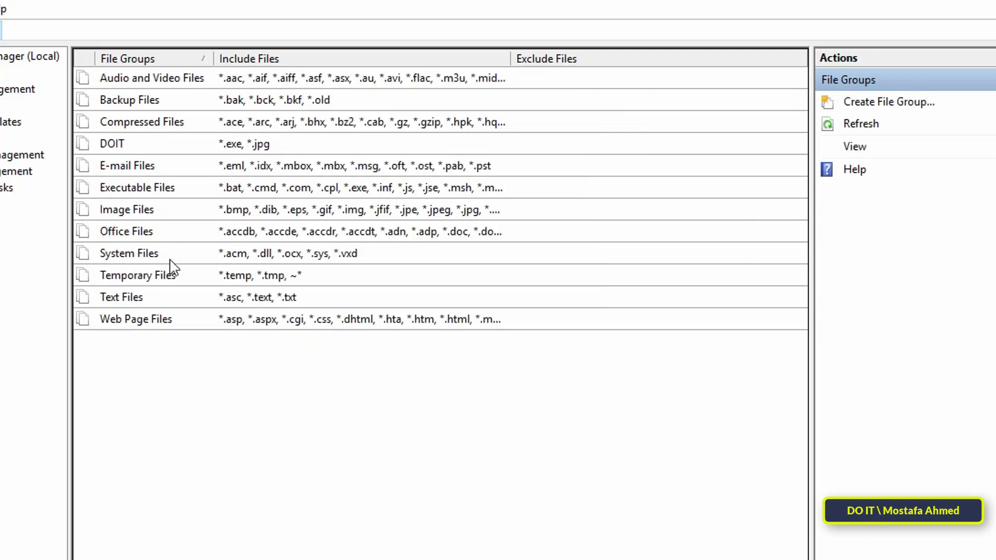
left_click(208, 150)
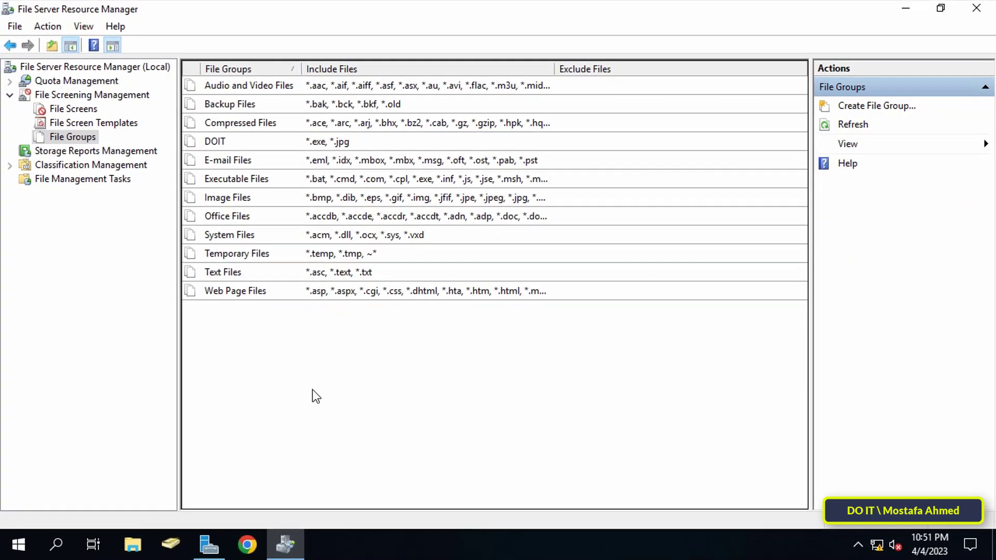
left_click(92, 124)
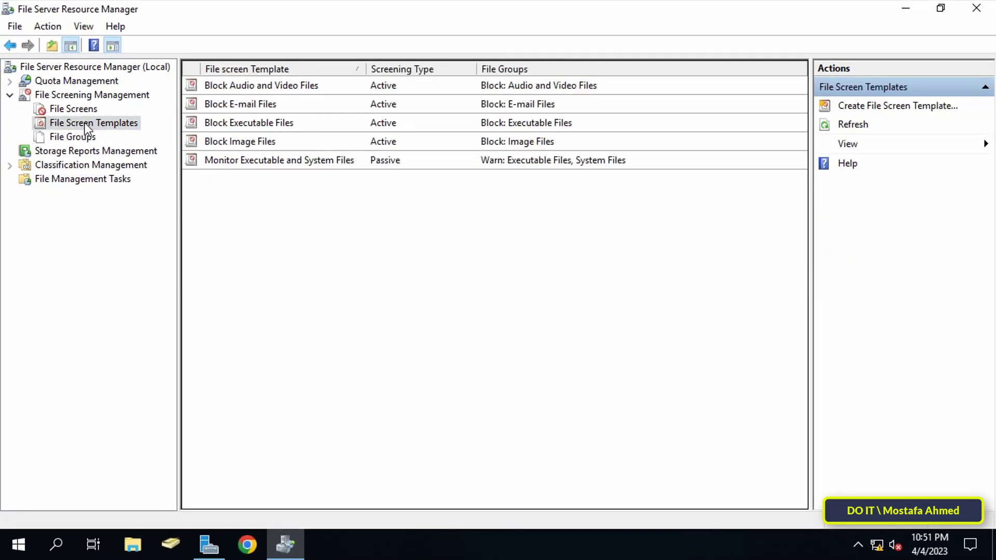
left_click(291, 89)
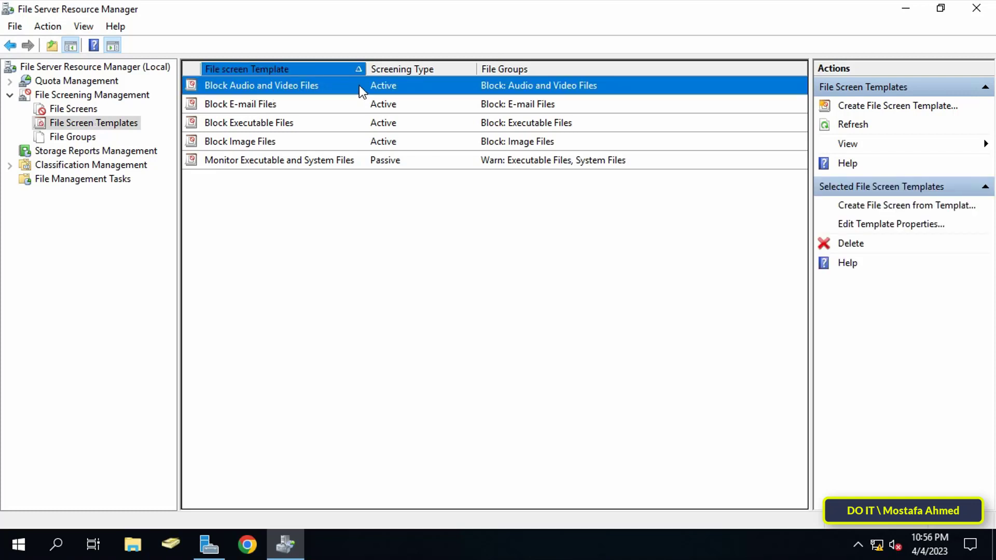
double_click(319, 88)
left_click_drag(311, 56, 541, 30)
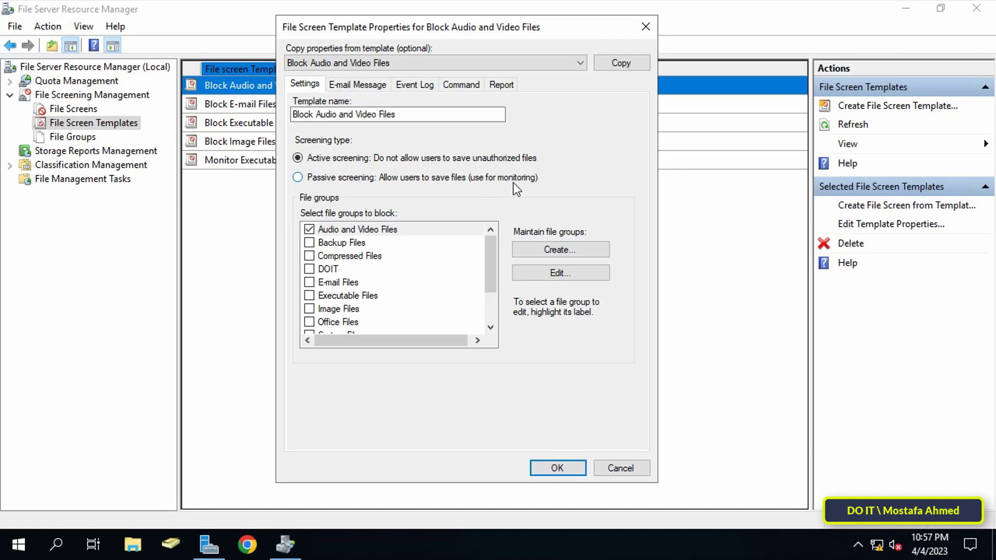
left_click(309, 243)
left_click(309, 256)
left_click(309, 268)
left_click(309, 282)
key("space")
key("Up")
key("space")
key("Up")
key("space")
key("Up")
key("space")
key("Up")
key("space")
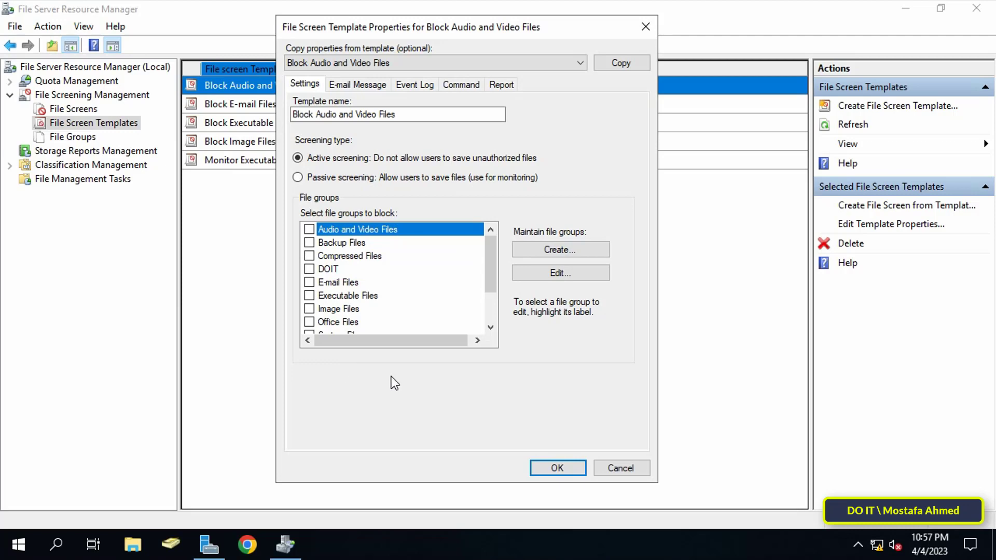
left_click(608, 469)
left_click(605, 468)
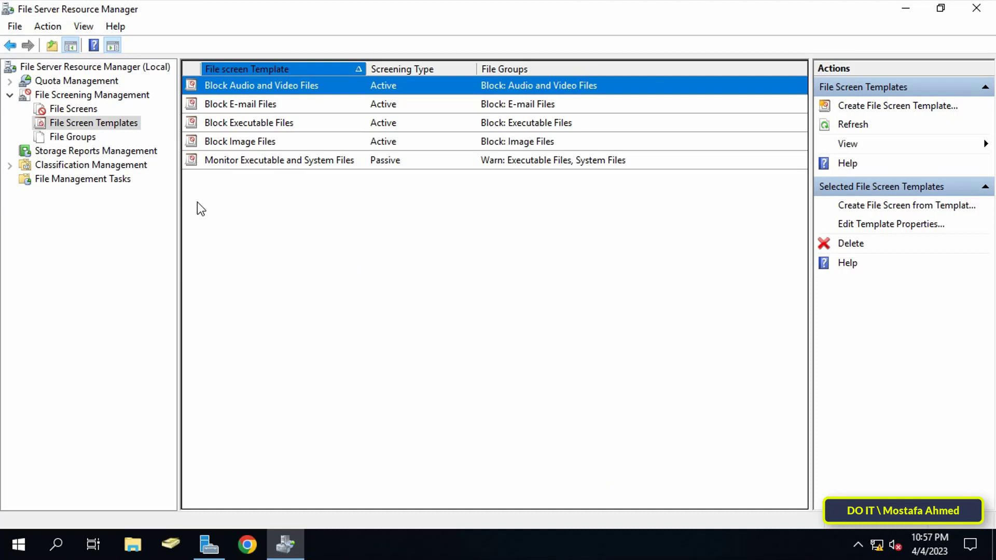
Start a new file screen and browse to E:\ALL Share as its path
left_click(72, 109)
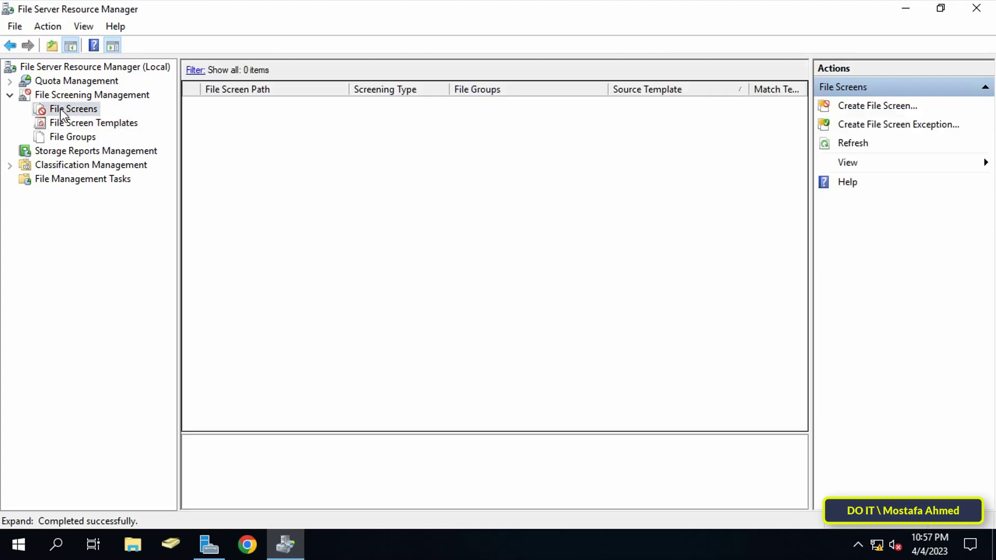
right_click(363, 184)
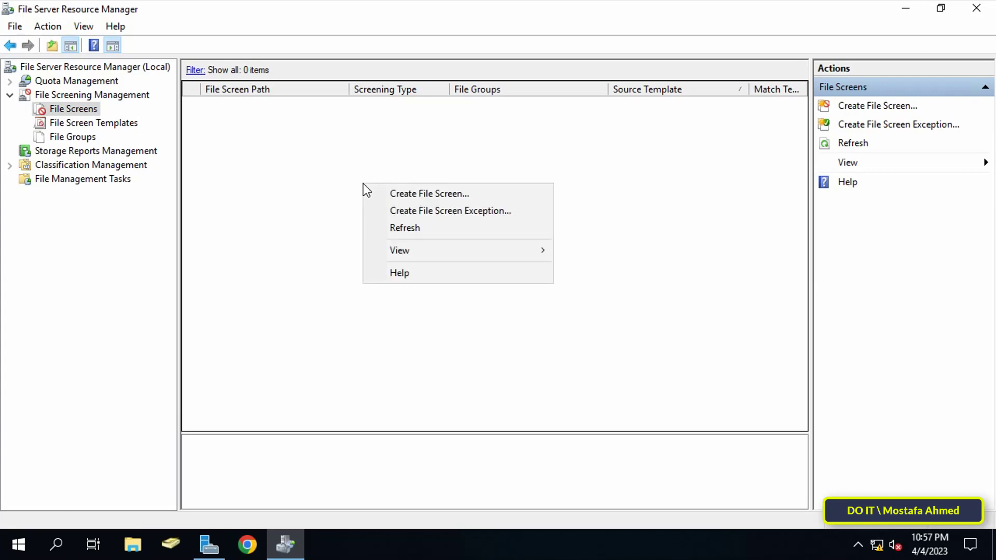
left_click(509, 194)
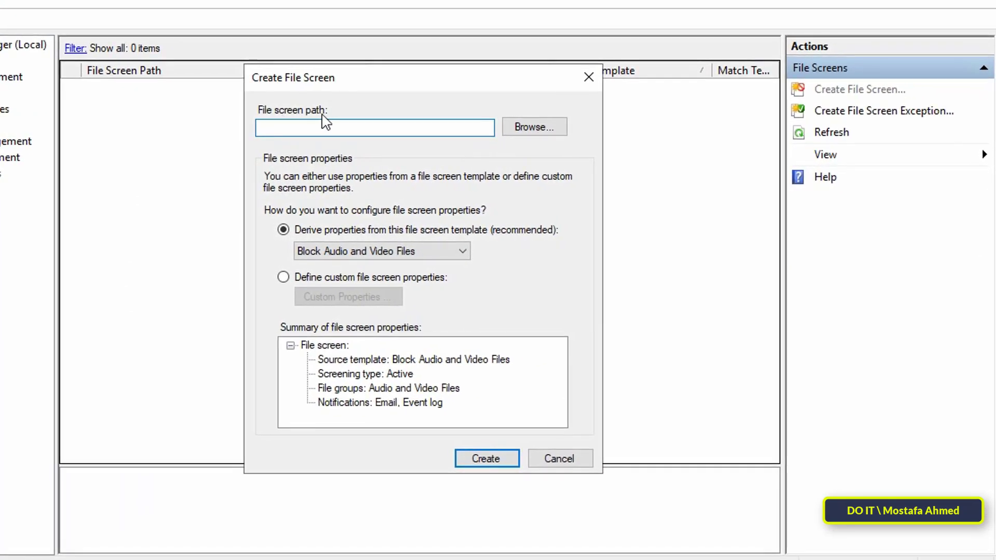
left_click(547, 126)
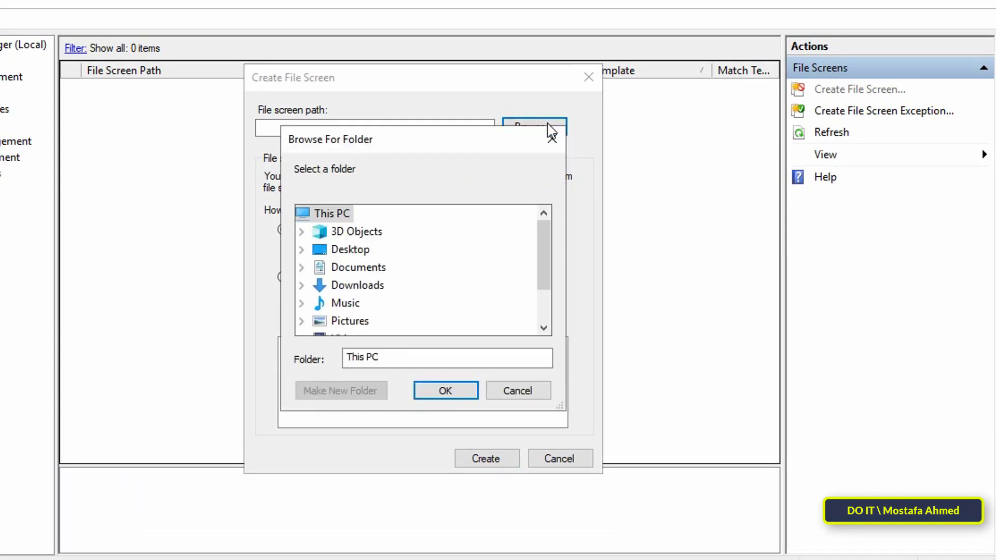
left_click(543, 328)
left_click(544, 328)
left_click(543, 327)
left_click(409, 324)
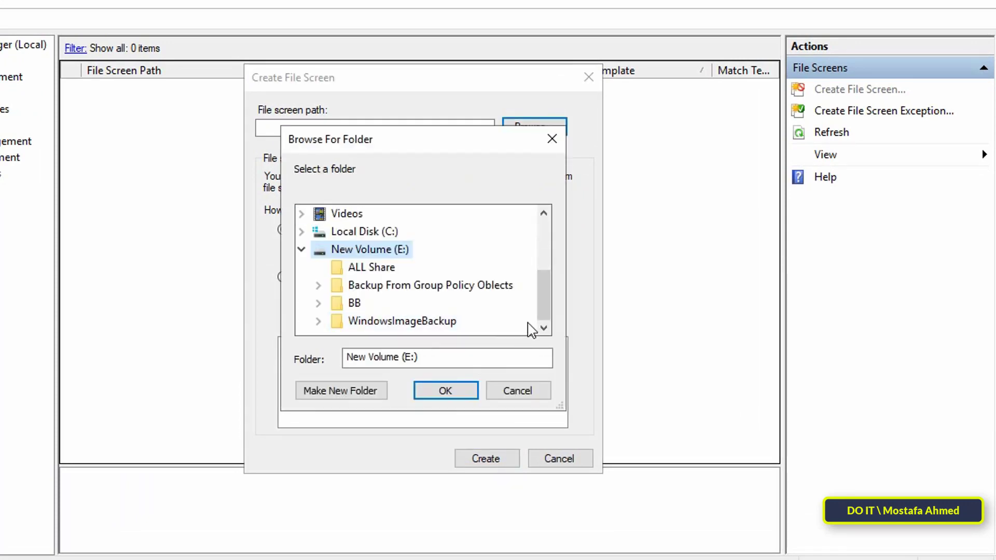
left_click(358, 268)
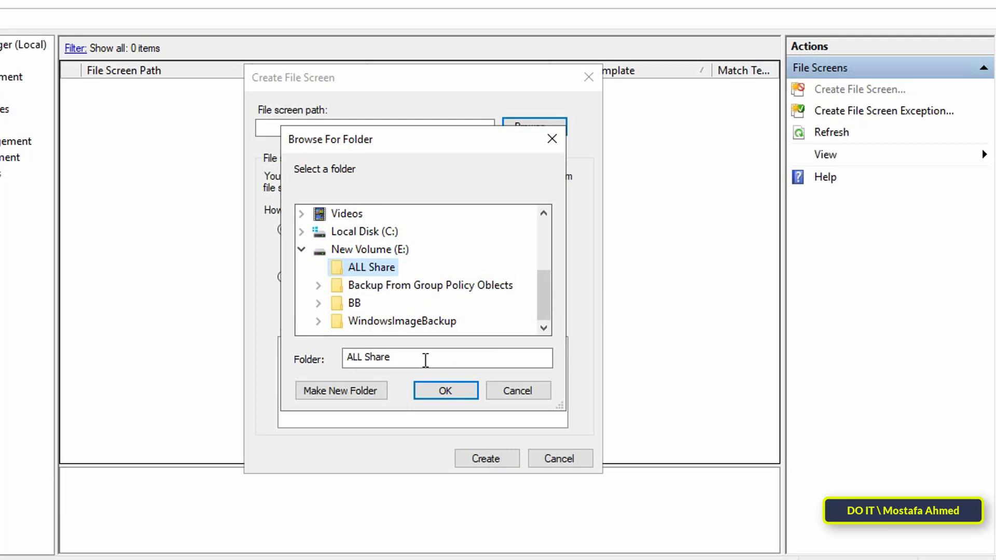
left_click(461, 394)
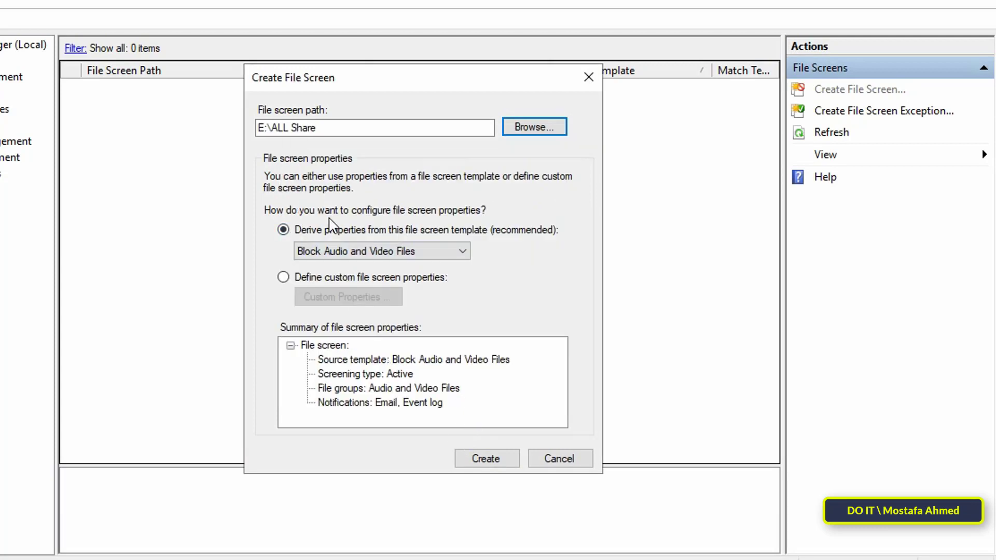
Keep the Block Audio and Video Files template and create the file screen
left_click(464, 252)
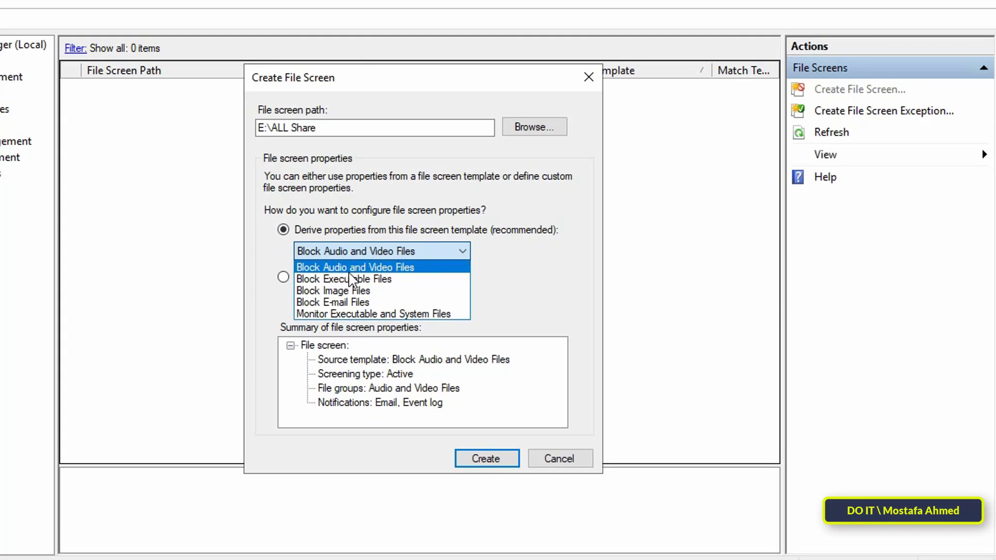
left_click(398, 268)
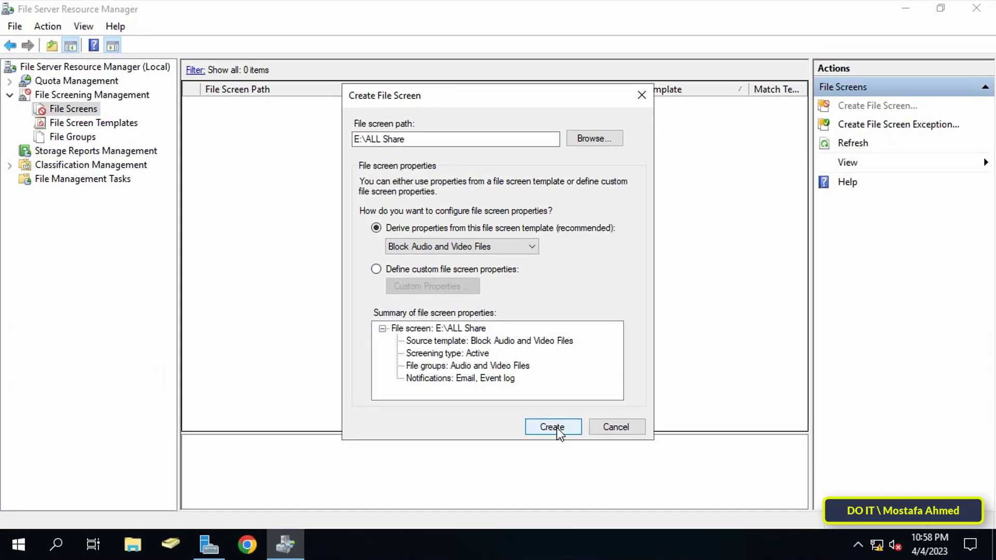
left_click(552, 427)
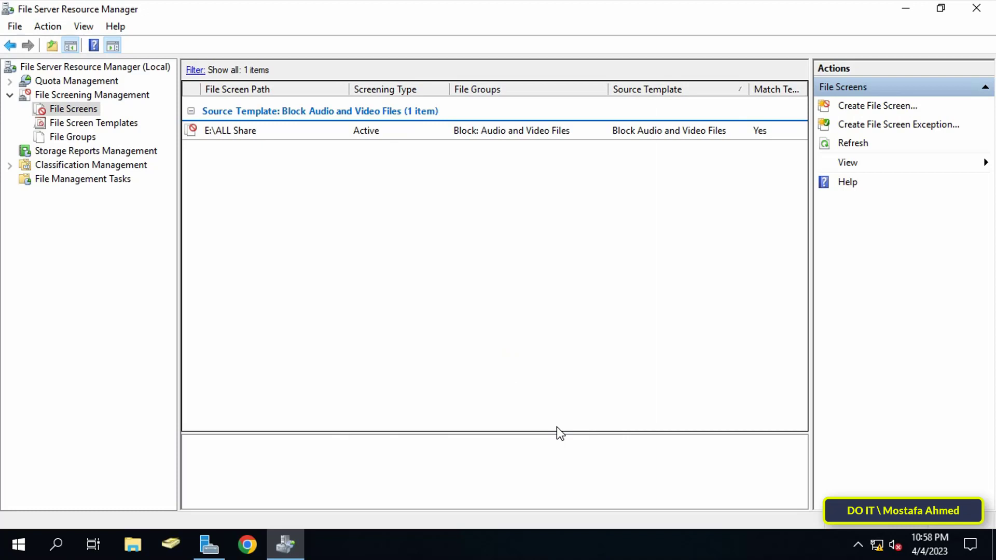
double_click(349, 133)
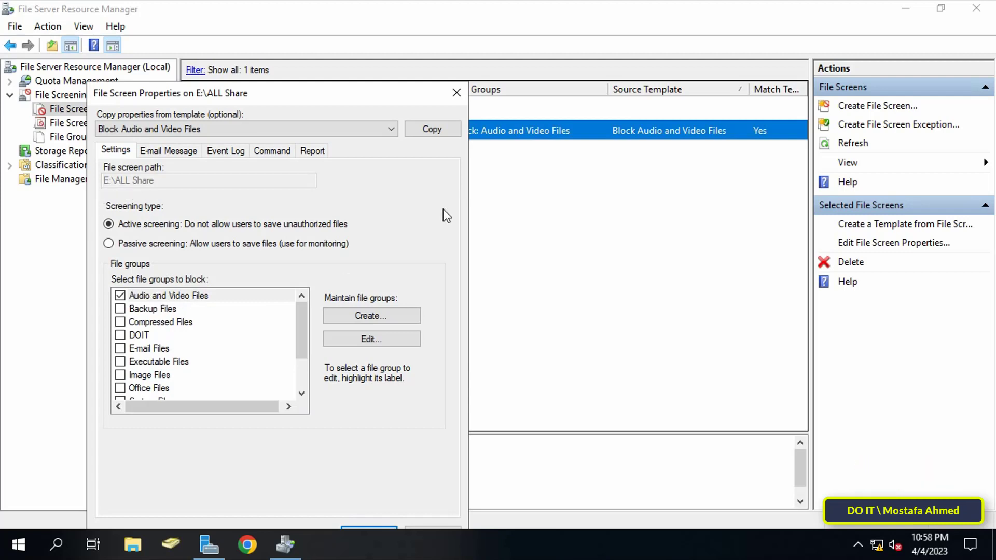
left_click_drag(394, 93, 457, 41)
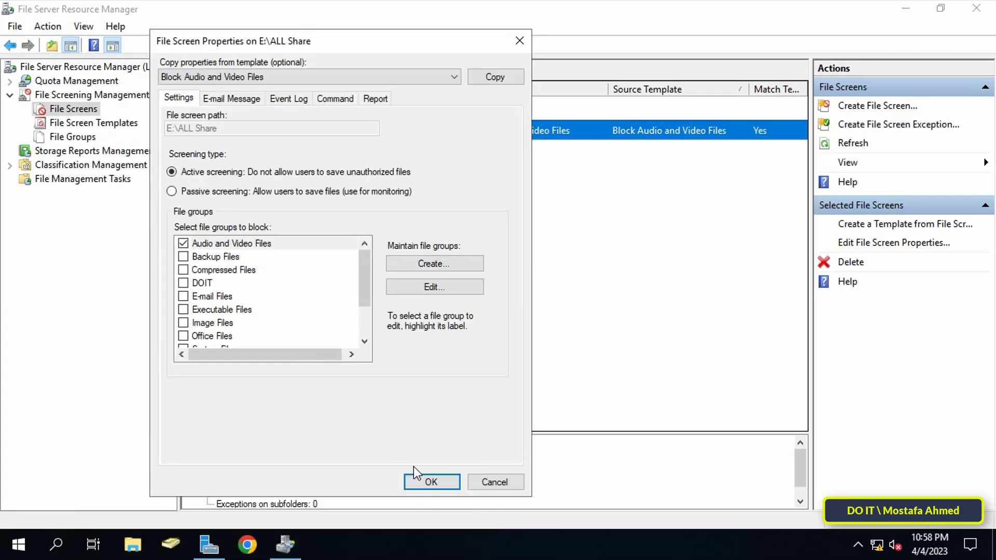
left_click(416, 480)
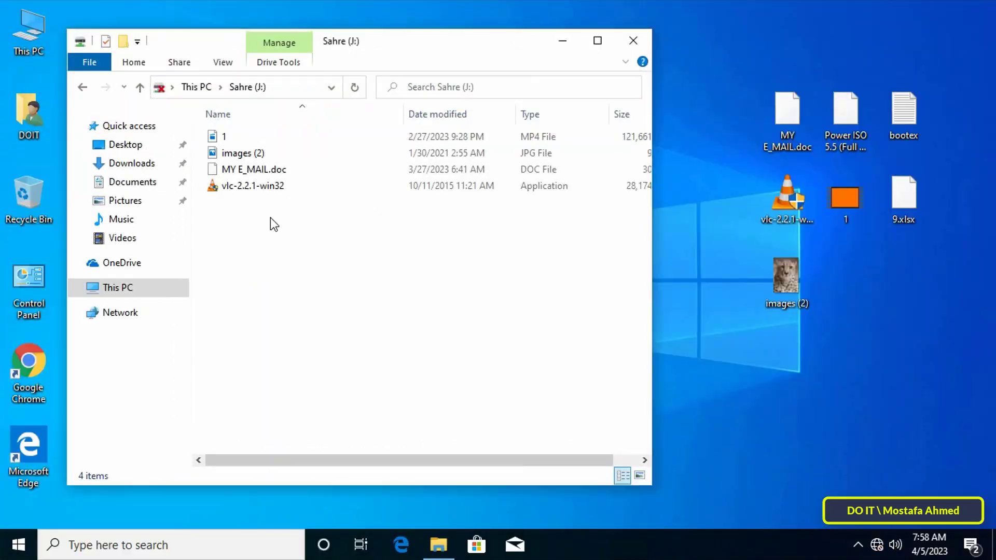
left_click_drag(270, 218, 217, 124)
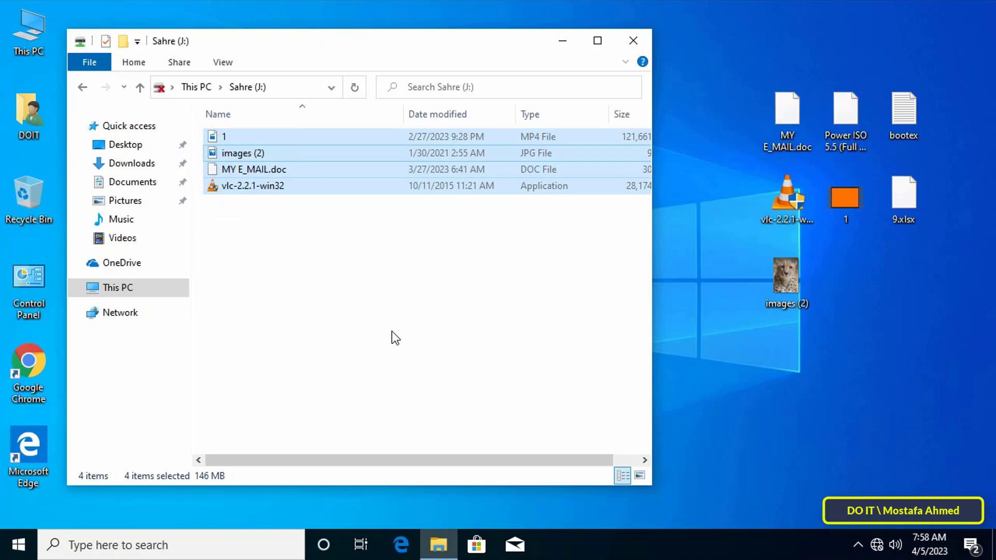
Permanently delete the four share files, then see copying video 1 denied
key("shift+Delete")
key("Return")
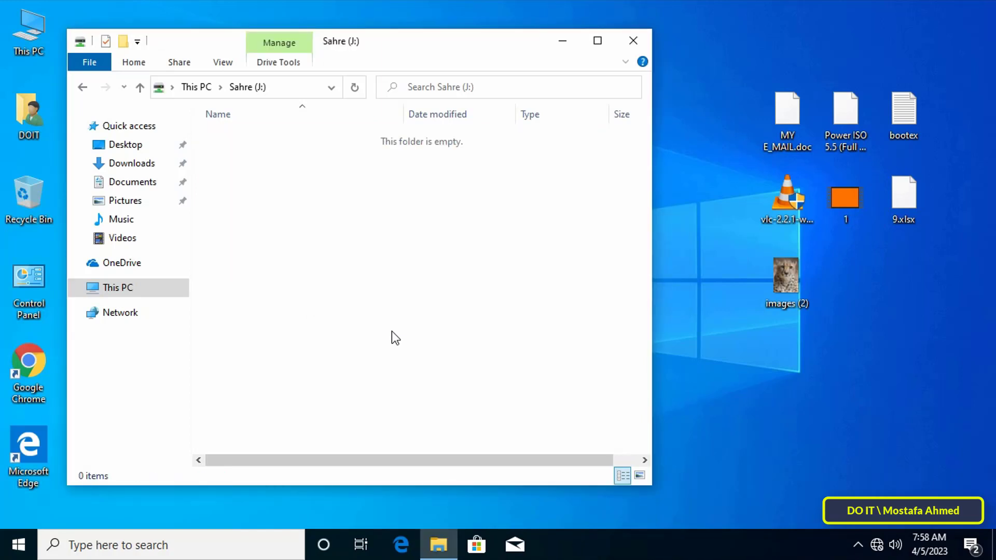
left_click(837, 443)
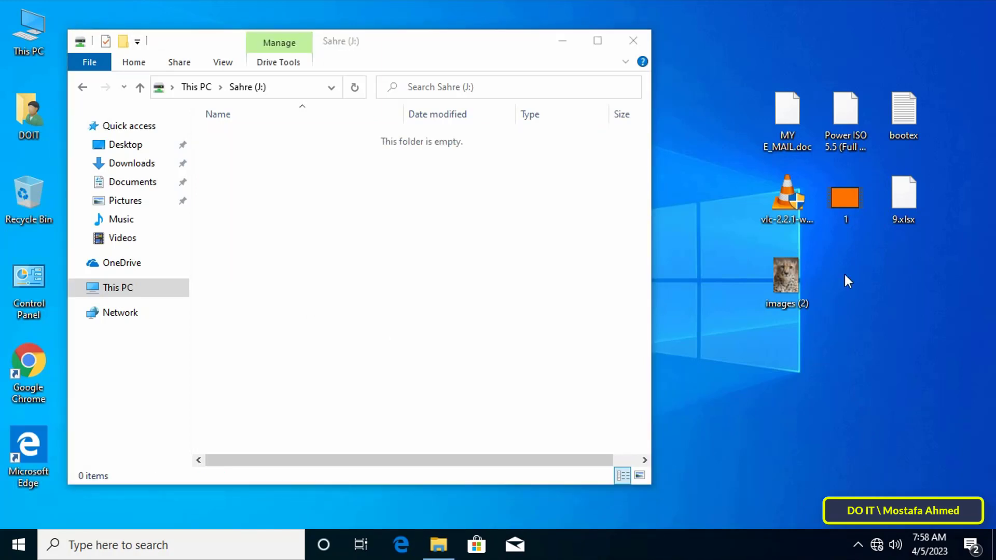
left_click_drag(845, 203, 428, 266)
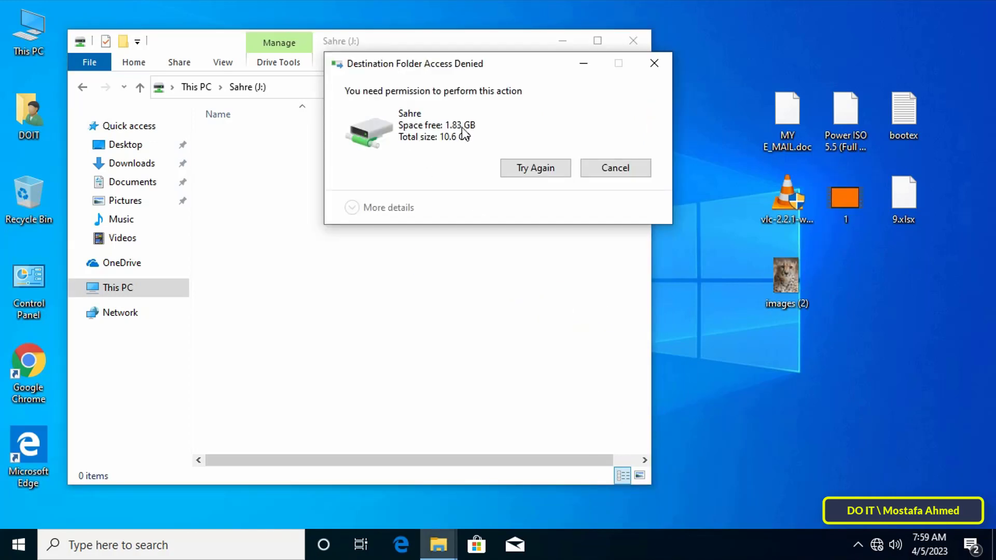
left_click(602, 169)
Copy MY E_MAIL.doc and vlc-2.2.1-win32 into the share, then permanently delete both
left_click_drag(770, 139, 426, 267)
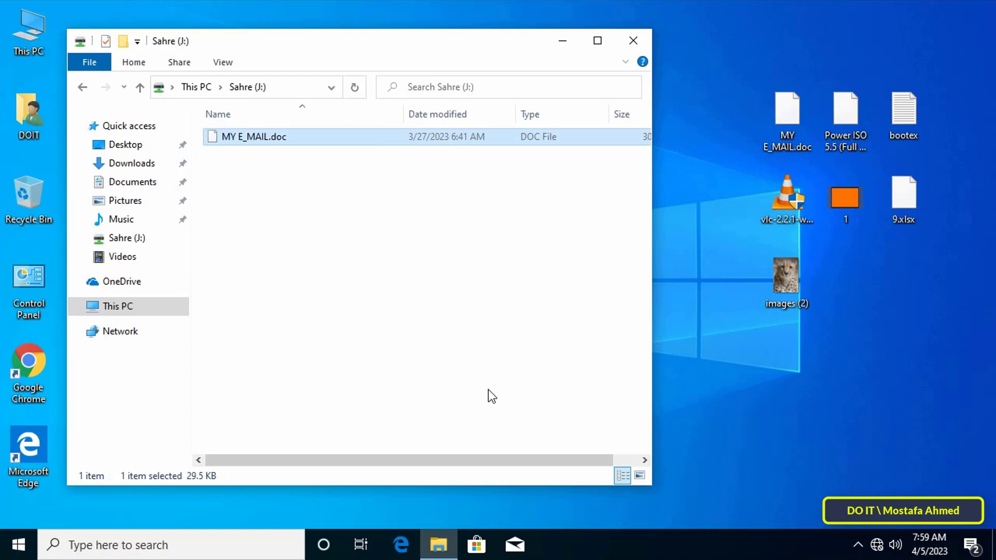
left_click_drag(787, 200, 248, 186)
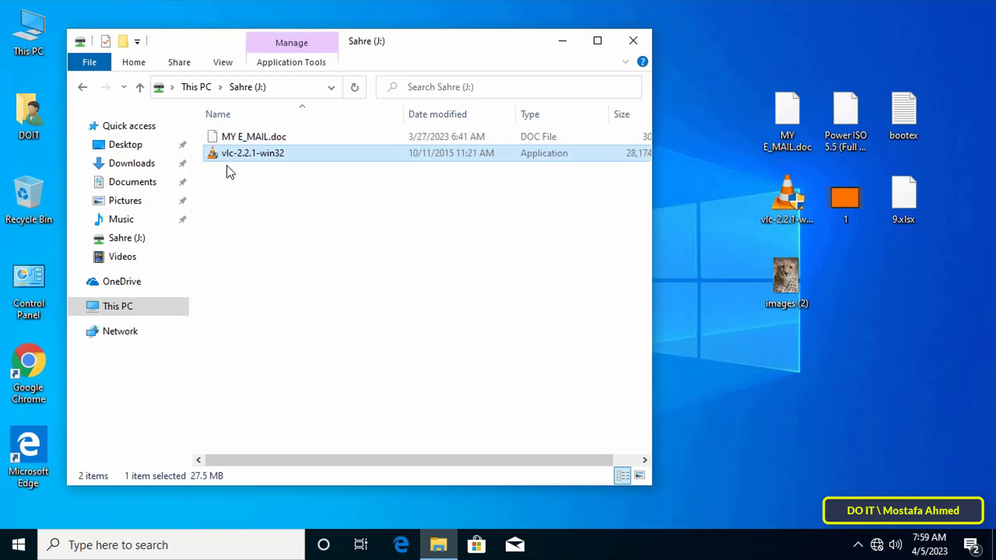
left_click(263, 137)
key("ctrl+a")
key("shift+Delete")
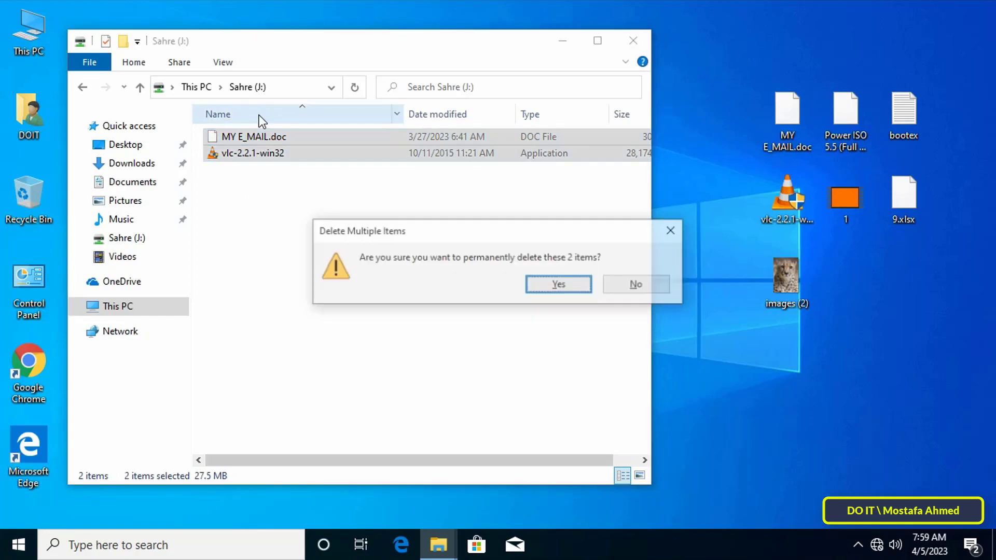
left_click(574, 287)
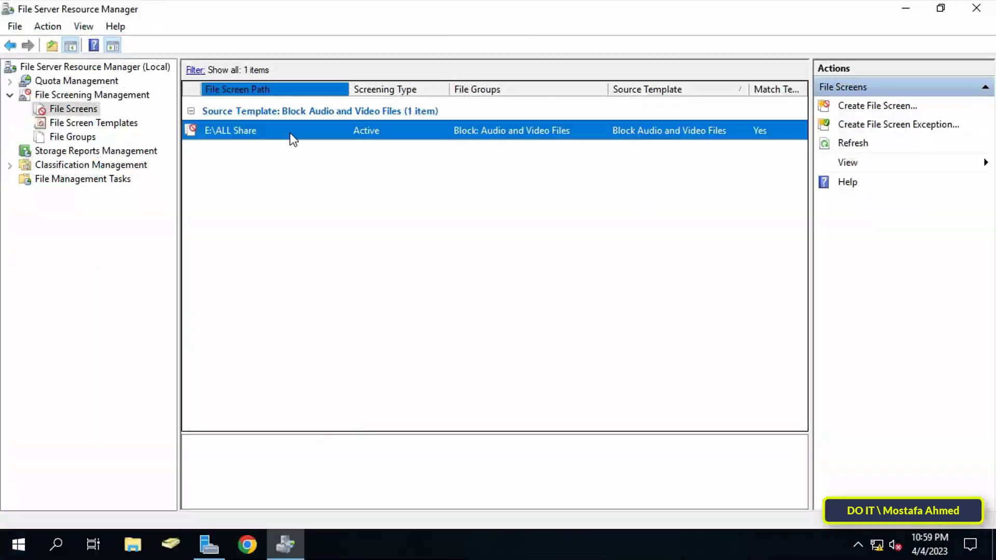
Check Office Files in the E:\ALL Share screen's properties, save, and accept the SMTP warning
double_click(290, 133)
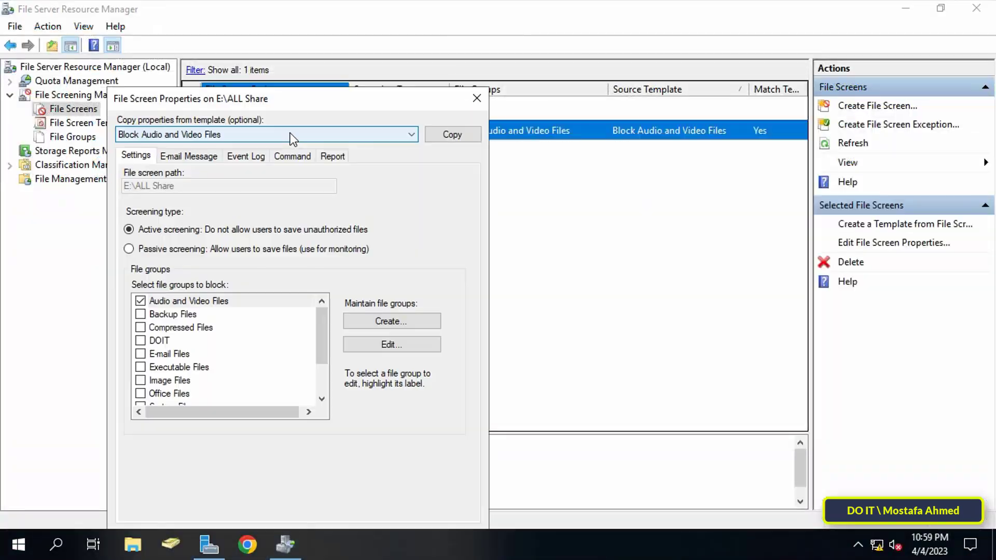
left_click_drag(307, 104, 510, 43)
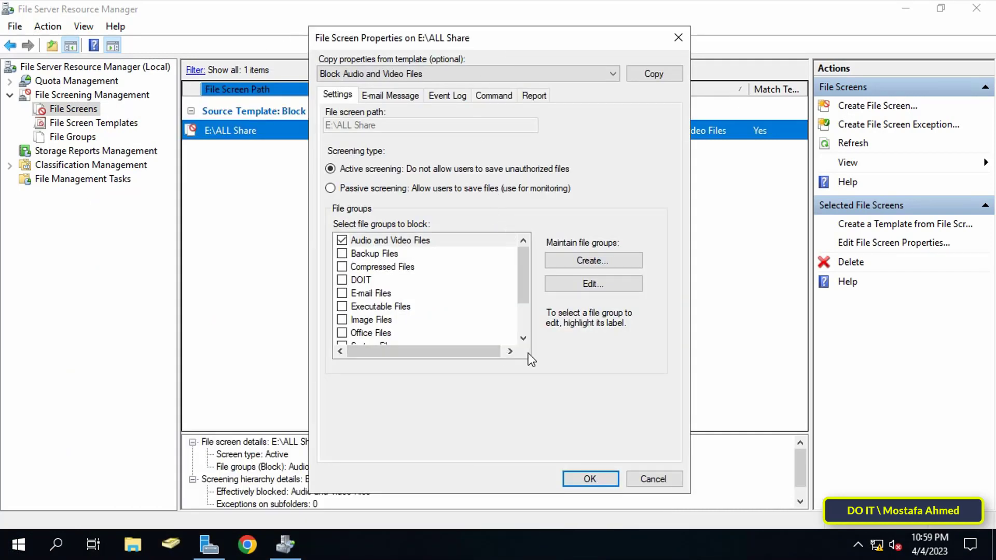
left_click(523, 338)
left_click(523, 338)
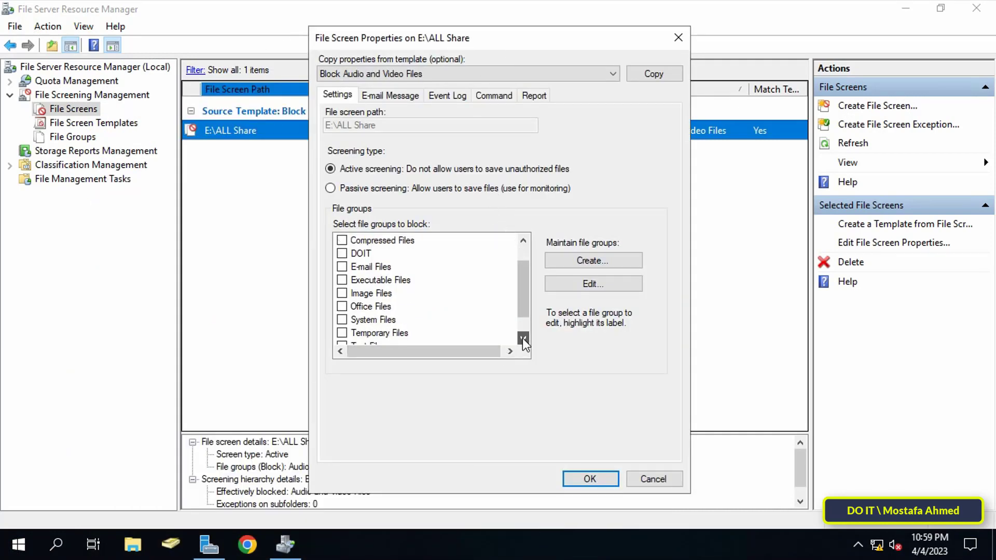
left_click(342, 306)
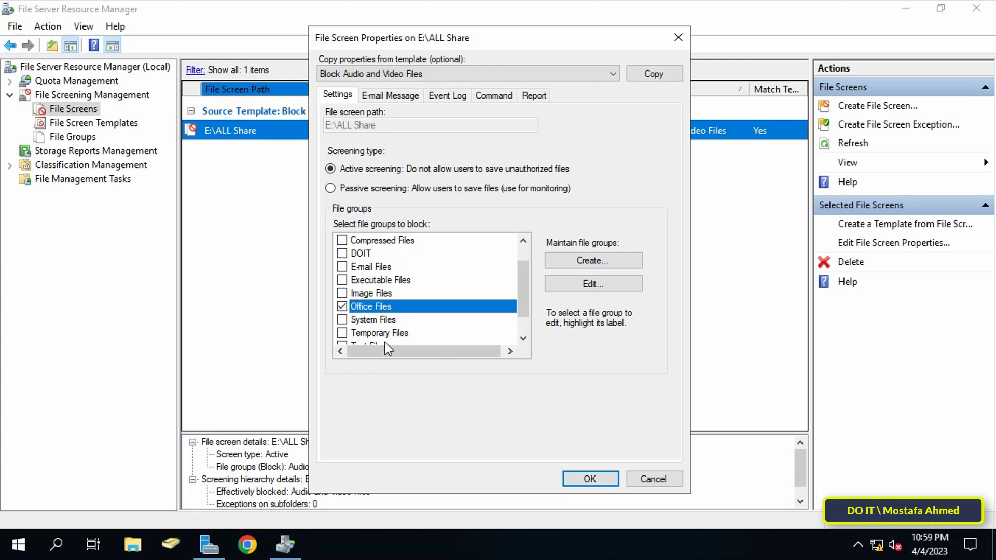
left_click(591, 480)
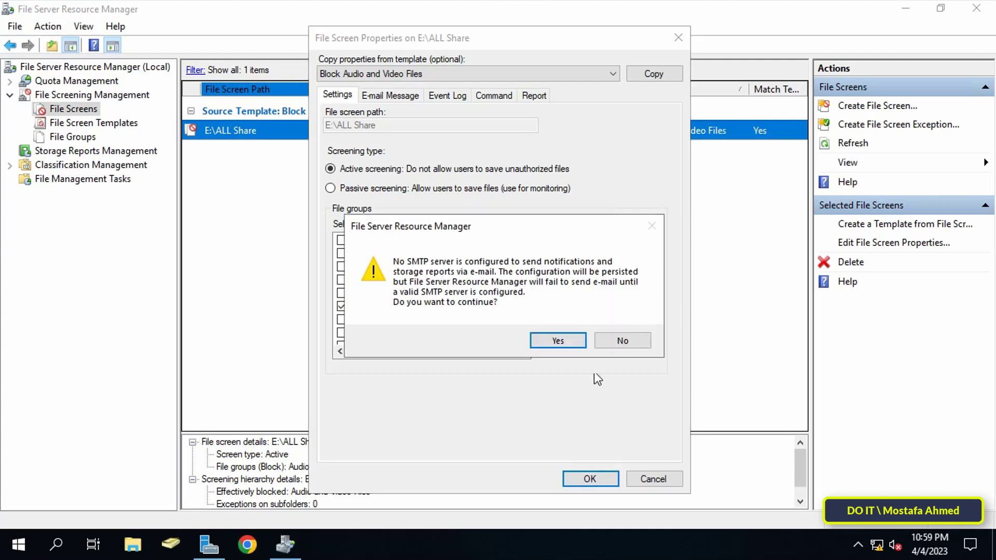
left_click(562, 342)
left_click(529, 386)
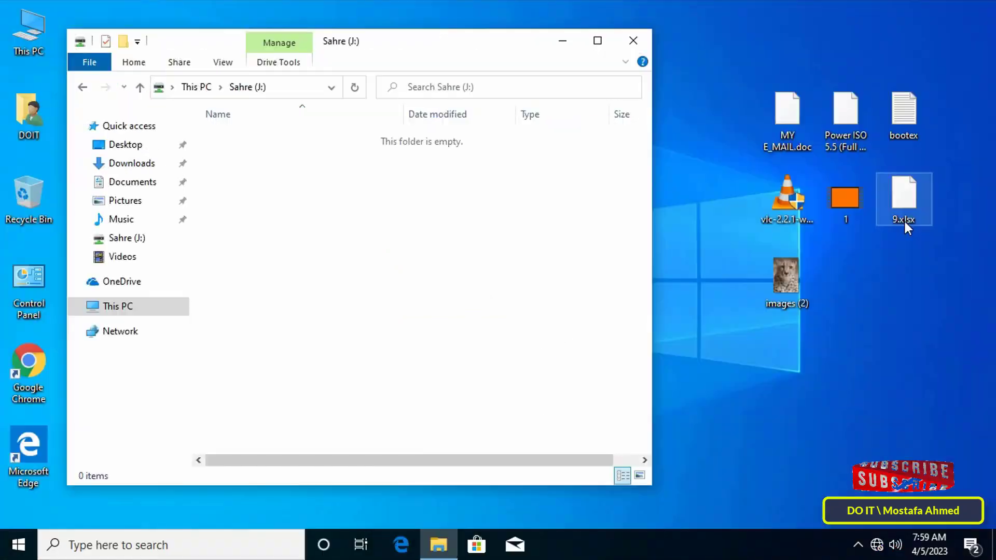
Try copying 9.xlsx and MY E_MAIL.doc onto Sahre (J:), dismissing both access-denied messages
left_click_drag(902, 220, 530, 303)
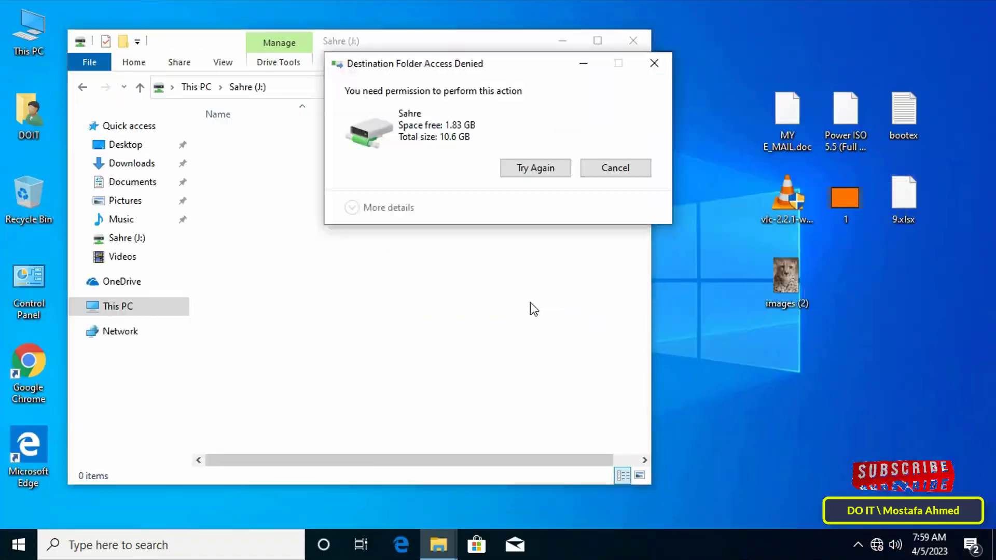
left_click(615, 167)
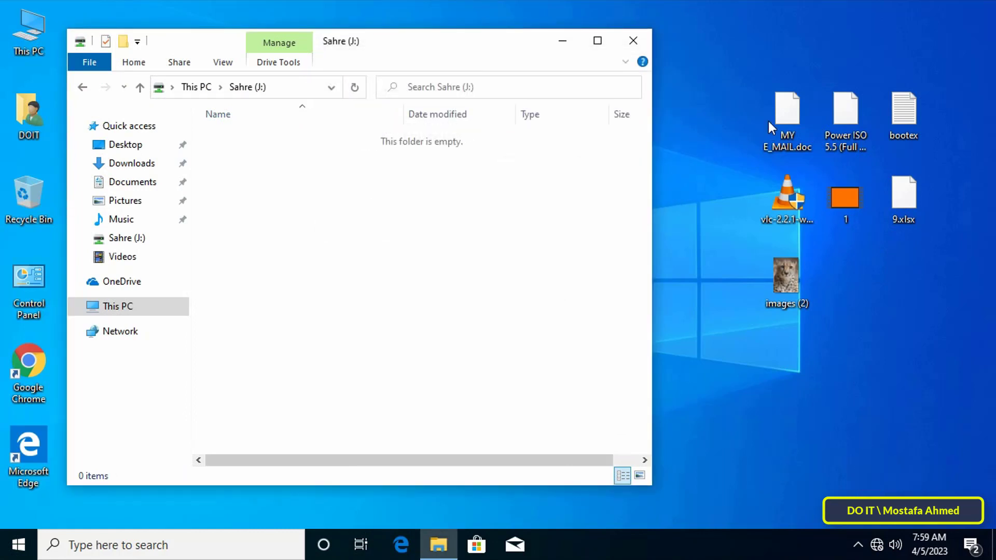
left_click_drag(788, 120, 552, 320)
left_click(621, 170)
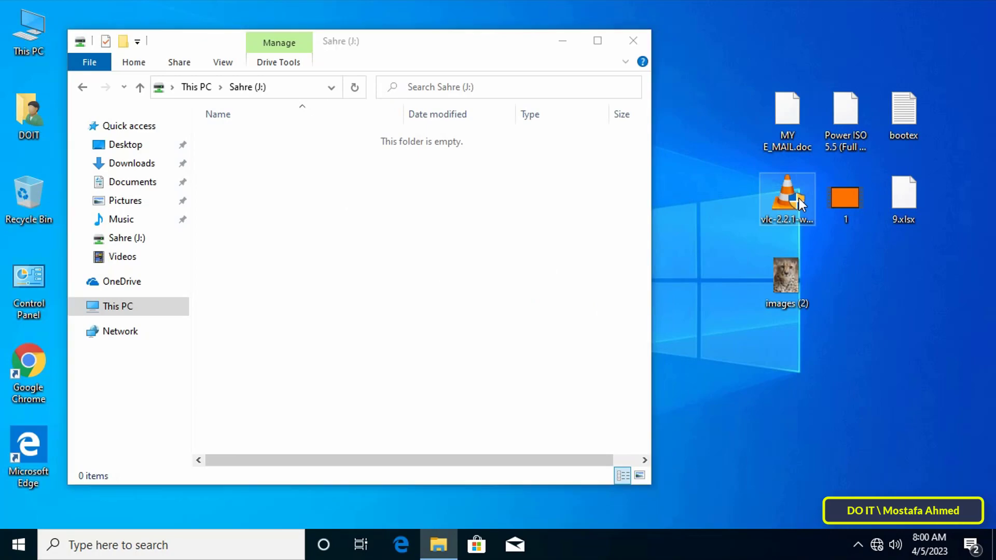
Copy vlc-2.2.1-win32, bootex and images (2) onto Sahre (J:), then permanently delete all three
left_click_drag(787, 200, 503, 282)
left_click_drag(903, 111, 497, 304)
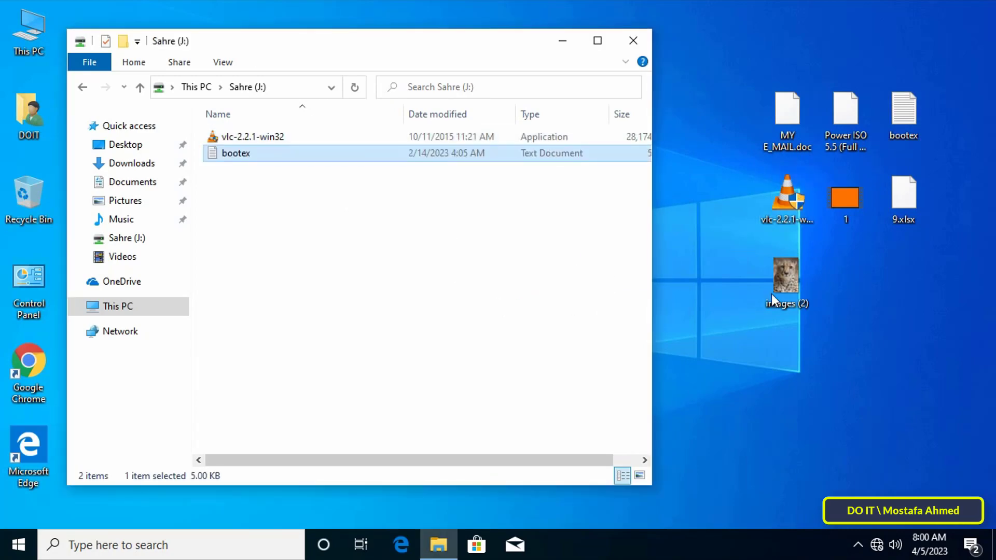
left_click_drag(786, 283, 506, 284)
left_click_drag(280, 258, 197, 126)
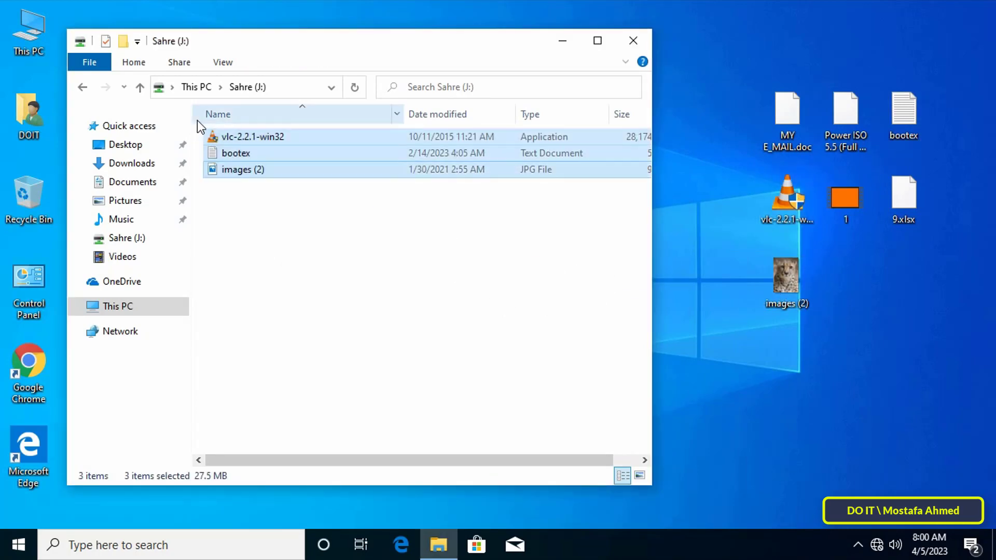
key("shift+Delete")
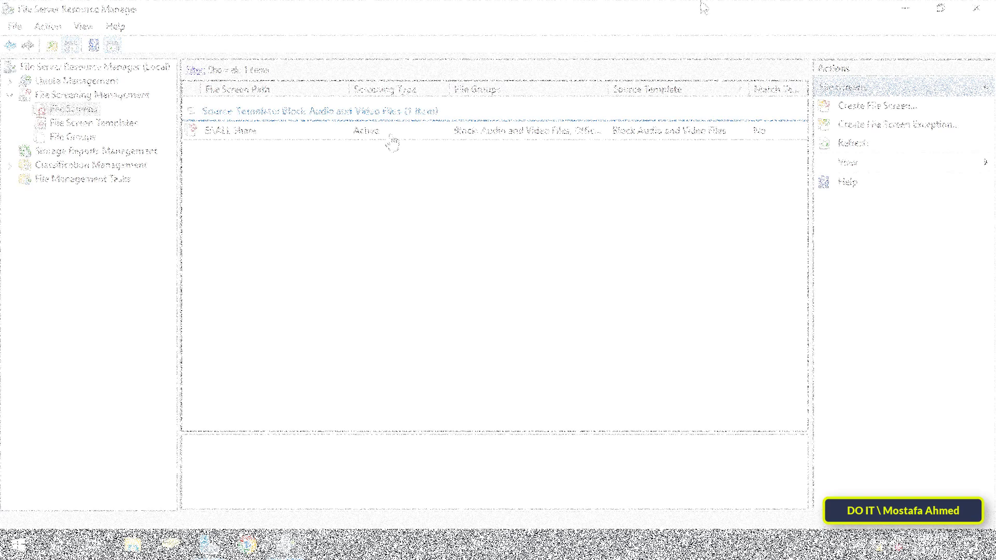
Open the E:\ALL Share file screen properties and add Image Files to the blocked groups
double_click(319, 132)
left_click_drag(359, 105, 515, 22)
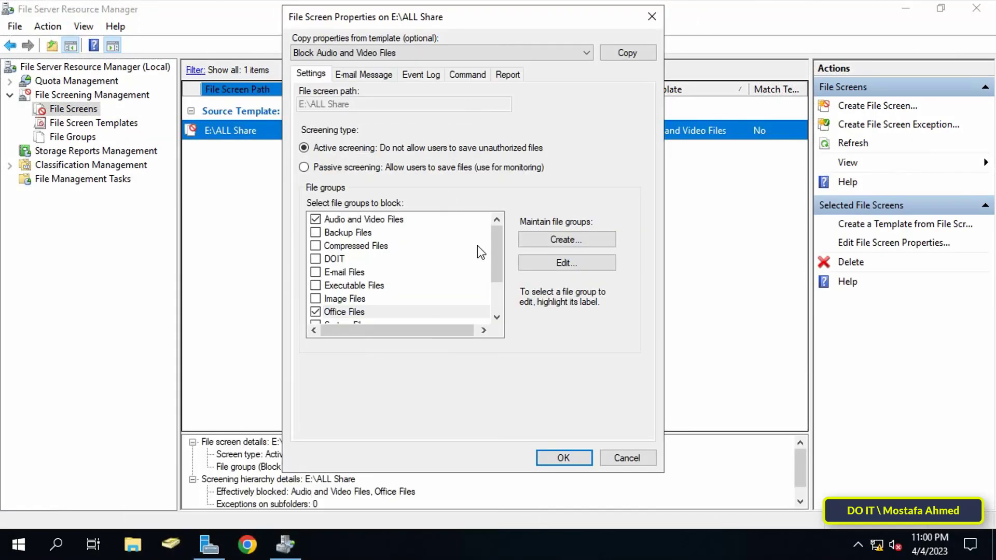
left_click(498, 318)
left_click(499, 316)
left_click(499, 317)
left_click(498, 316)
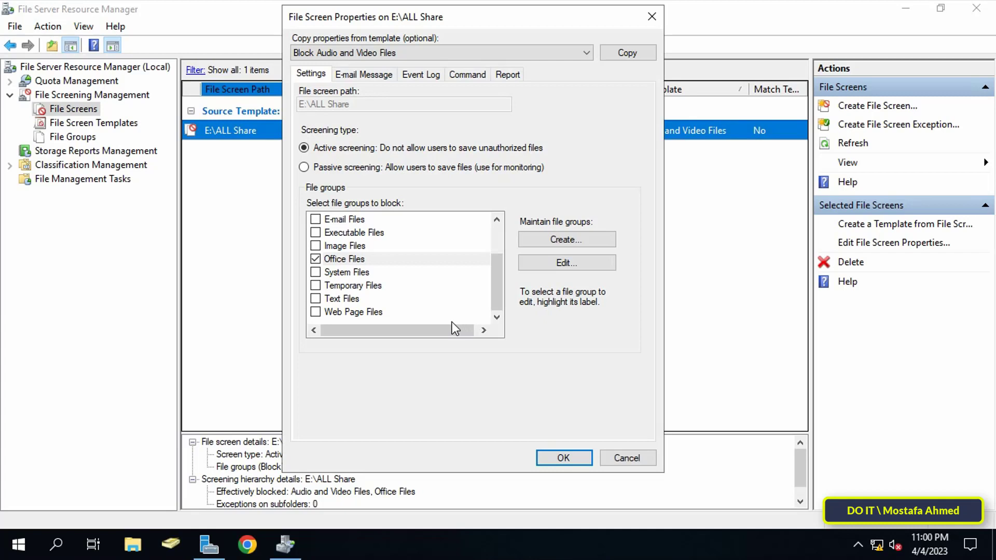
left_click(359, 247)
left_click(325, 249)
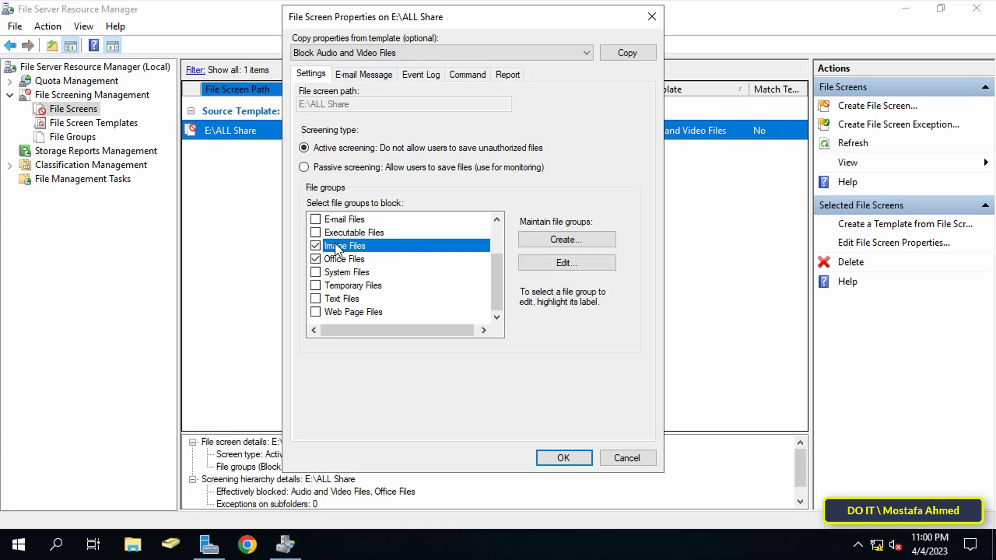
Also block Executable, E-mail, System, Temporary, Text and Web Page Files
left_click_drag(493, 279, 497, 252)
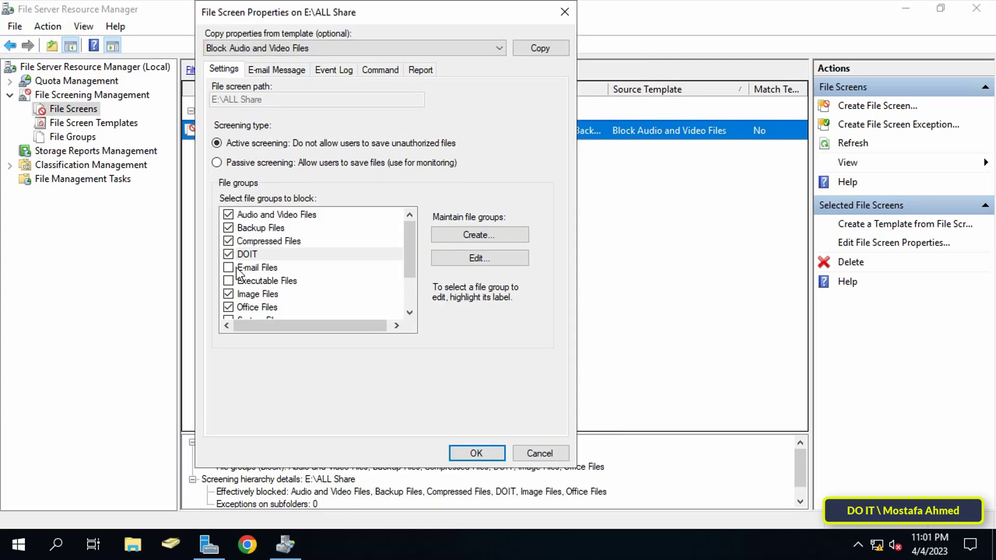
key("Down")
left_click(229, 281)
left_click(228, 267)
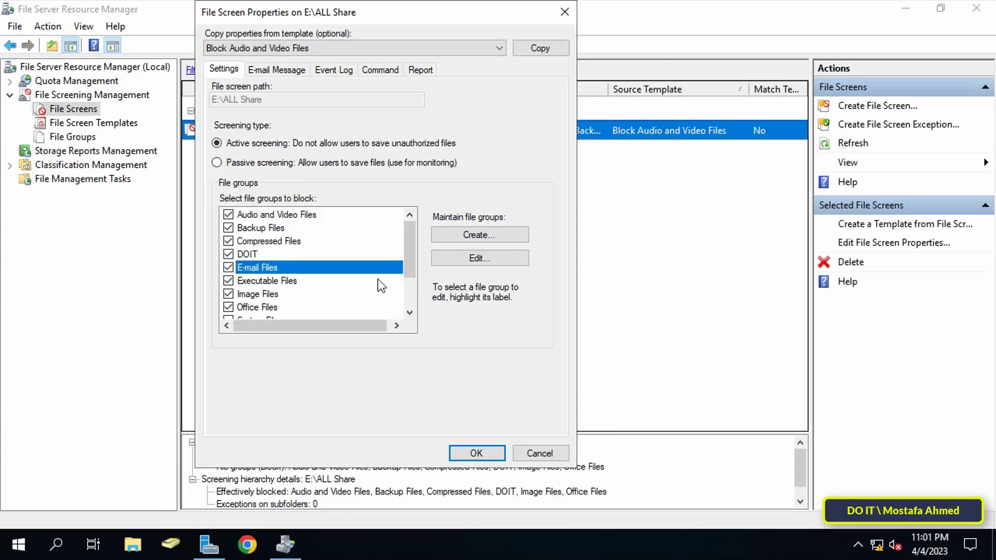
left_click_drag(407, 261, 304, 318)
left_click(229, 267)
left_click(228, 281)
left_click(228, 294)
left_click(228, 307)
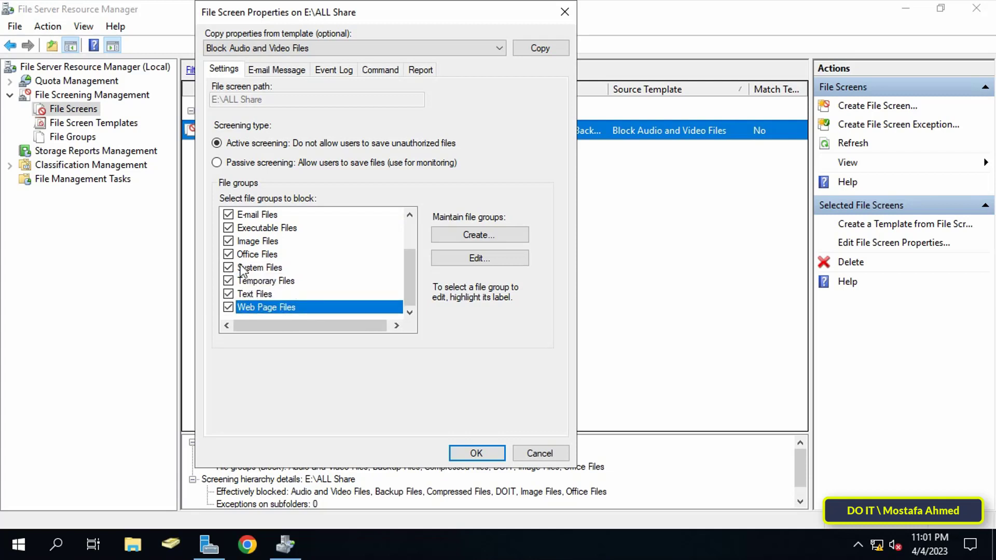
Unblock Office Files and E-mail Files, then save despite the missing SMTP server warning
left_click(228, 254)
left_click_drag(409, 279, 409, 263)
left_click(228, 241)
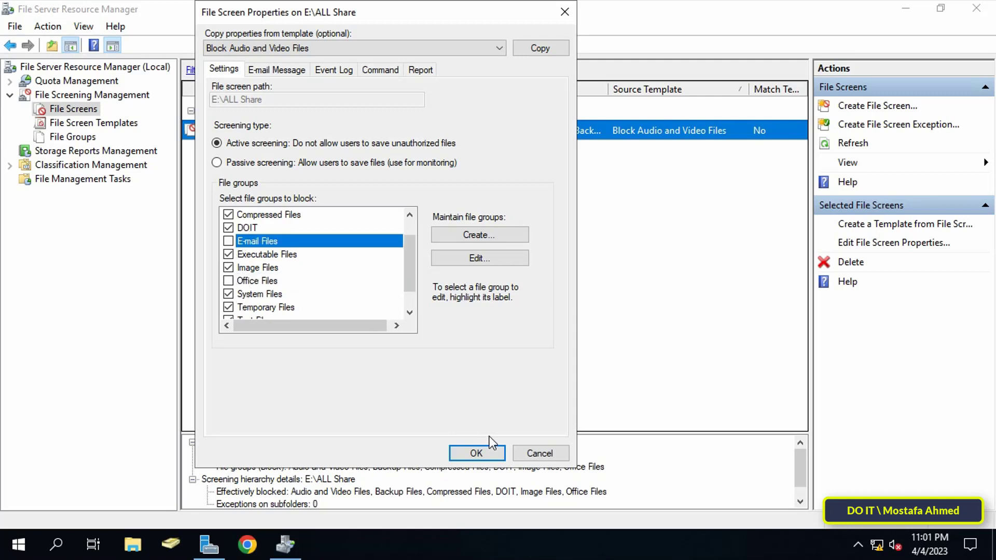
left_click(499, 453)
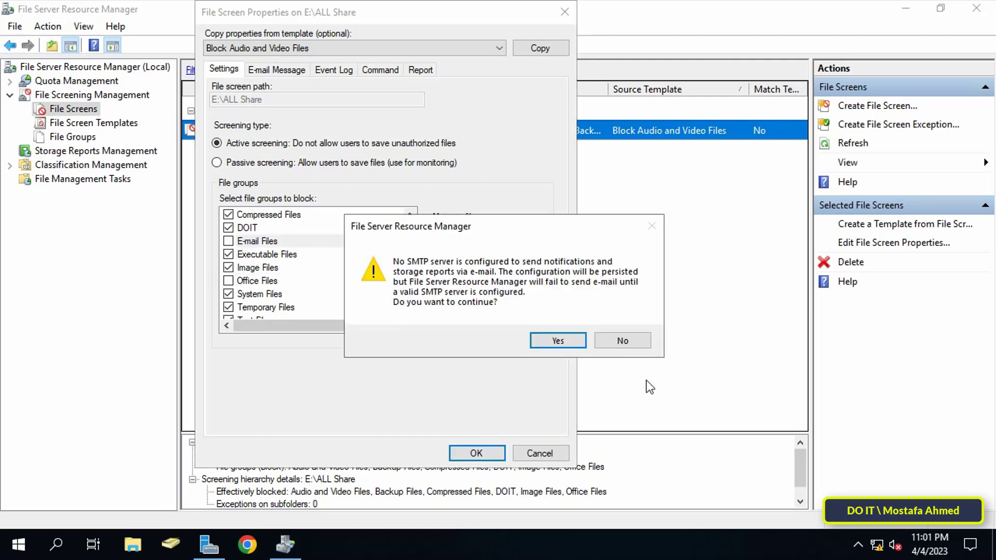
left_click(565, 341)
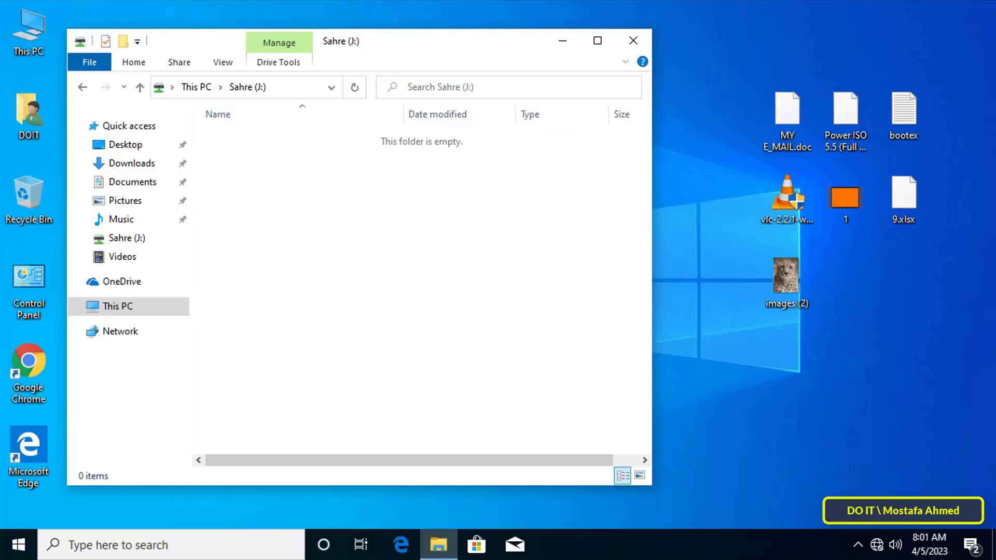
Copy MY E_MAIL.doc to Sahre (J:); the VLC installer, 1 and images (2) are denied, so cancel
left_click_drag(788, 116, 545, 248)
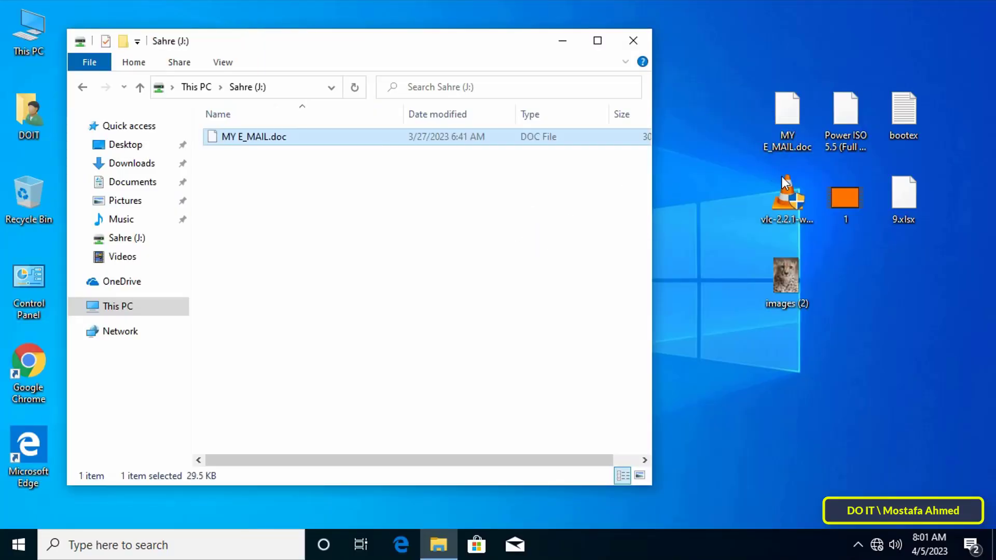
left_click_drag(756, 334, 873, 174)
left_click_drag(806, 209, 506, 293)
left_click(469, 208)
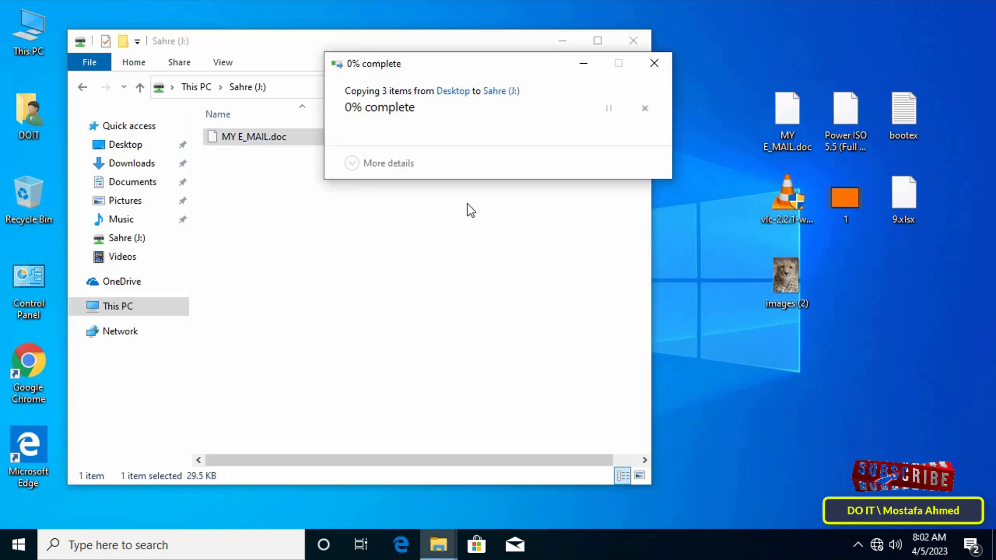
left_click(466, 202)
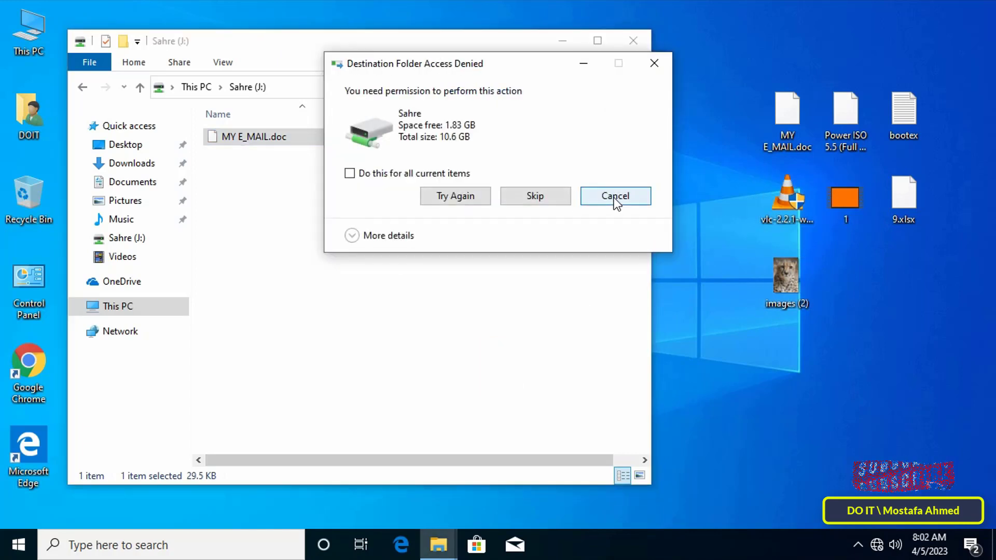
left_click(615, 196)
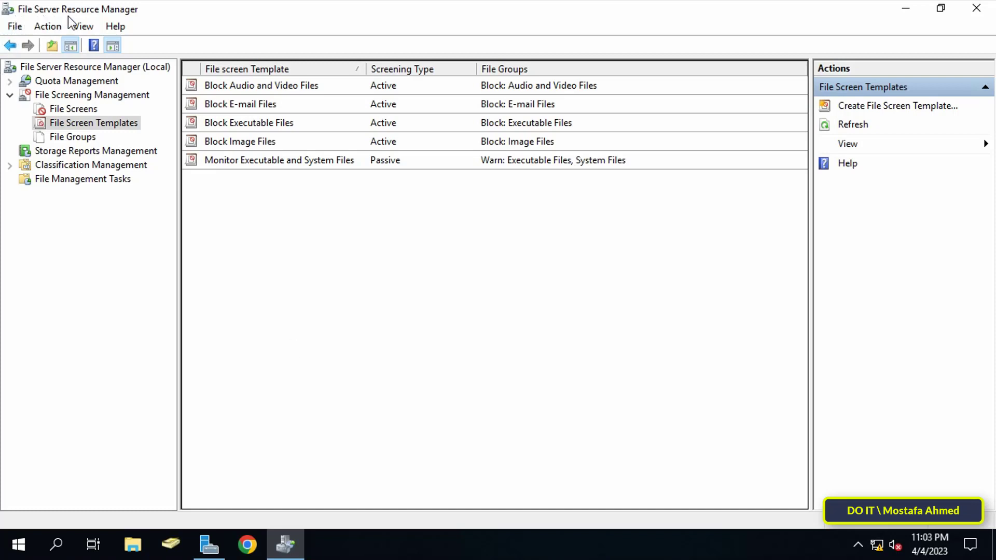
Browse Quota Management and Storage Reports Management, ending on Classification Management in the console tree
left_click(106, 82)
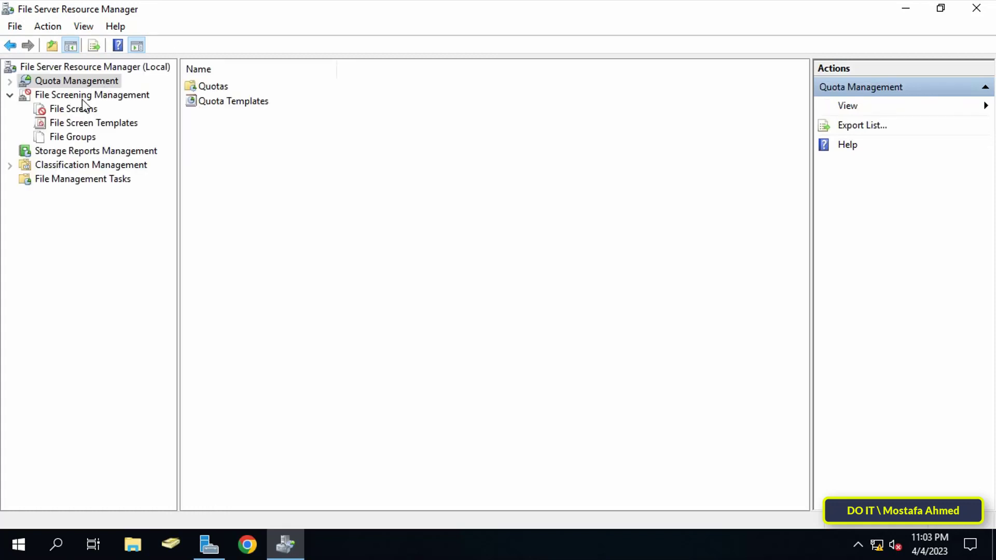
left_click(96, 152)
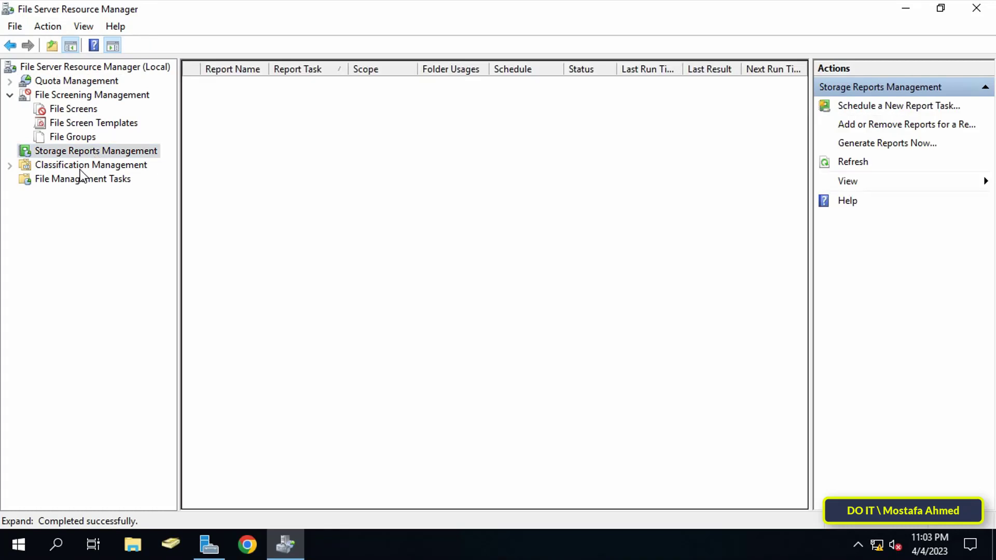
left_click(83, 166)
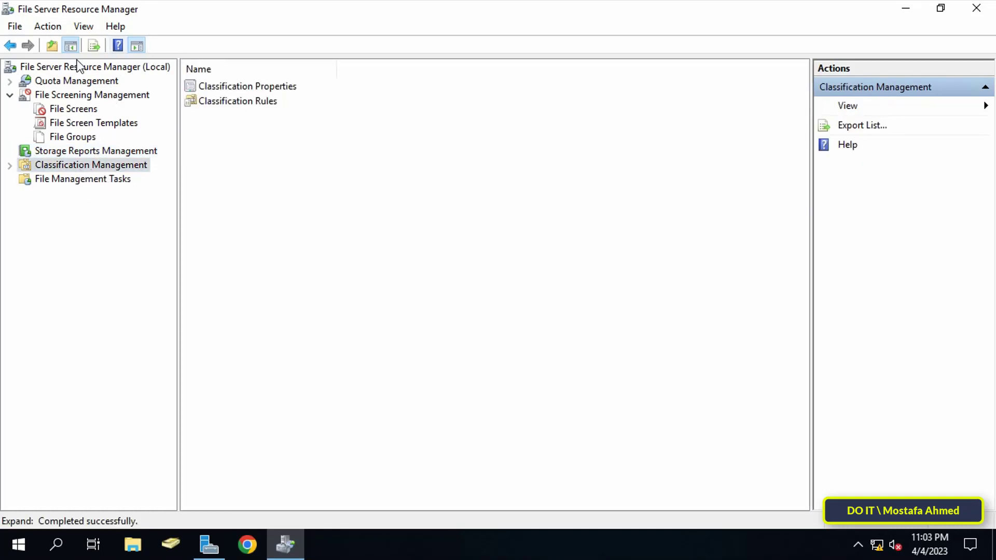